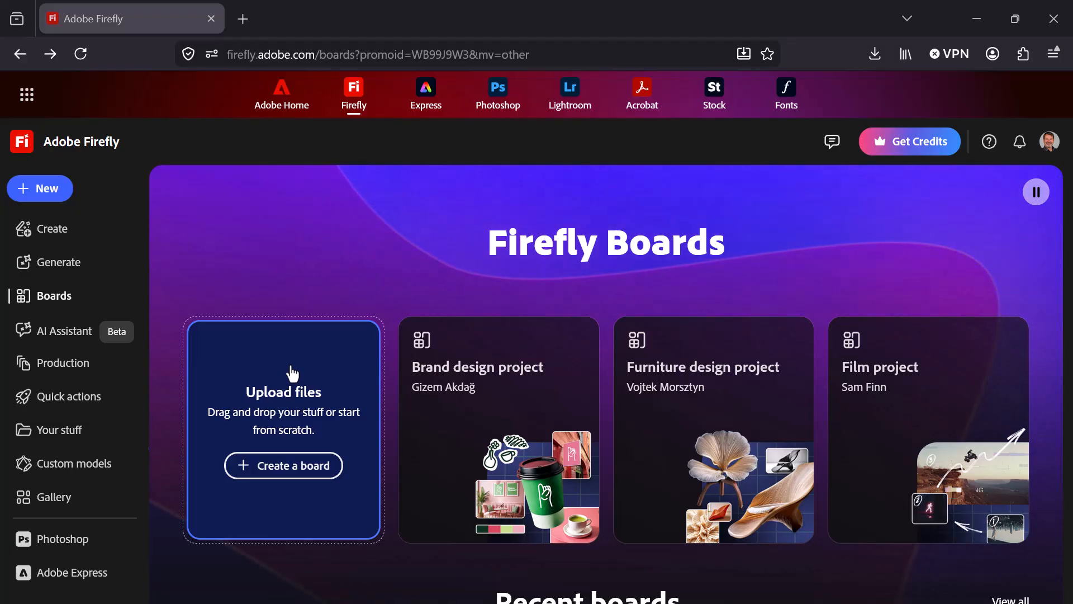
Create a new board, upload the construction and city photos to it, and dismiss the unsupported-format notice.
click(305, 471)
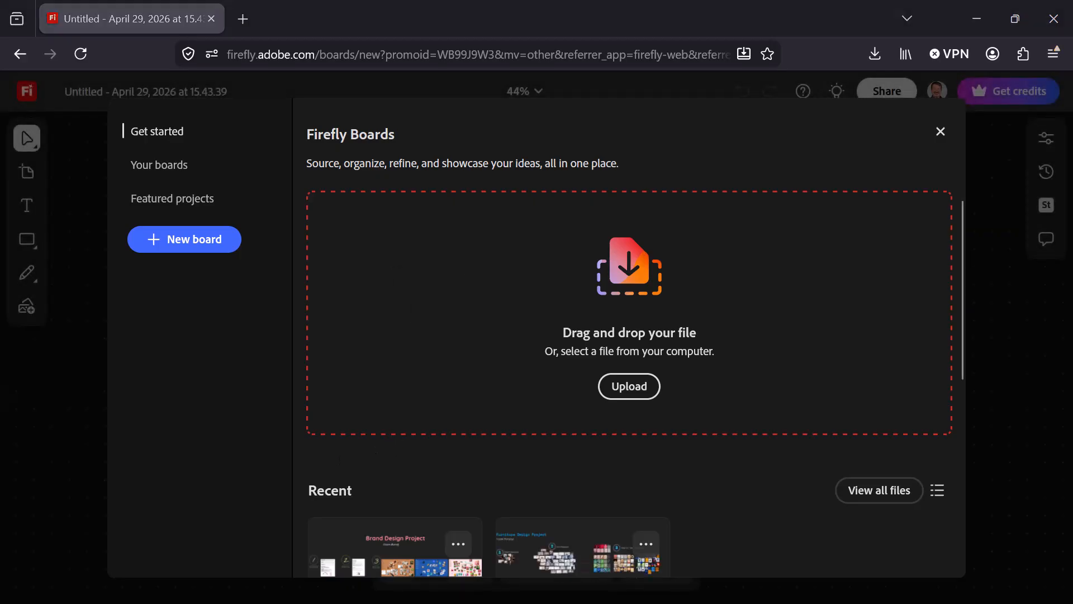
drag(507, 378, 620, 296)
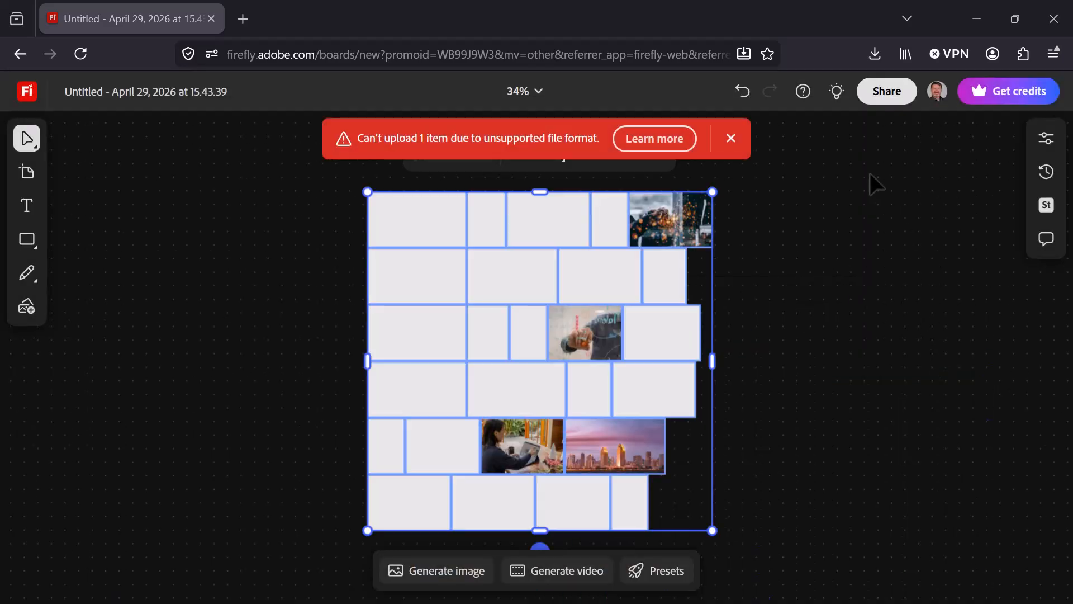
click(731, 138)
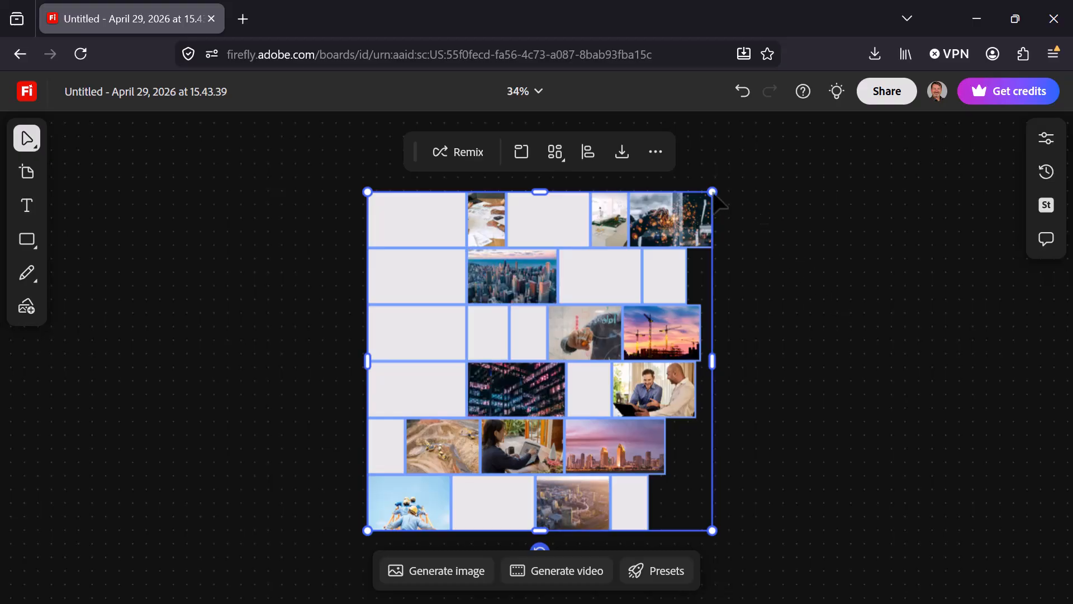
Arrange the uploaded photos in a Mosaic layout.
click(561, 158)
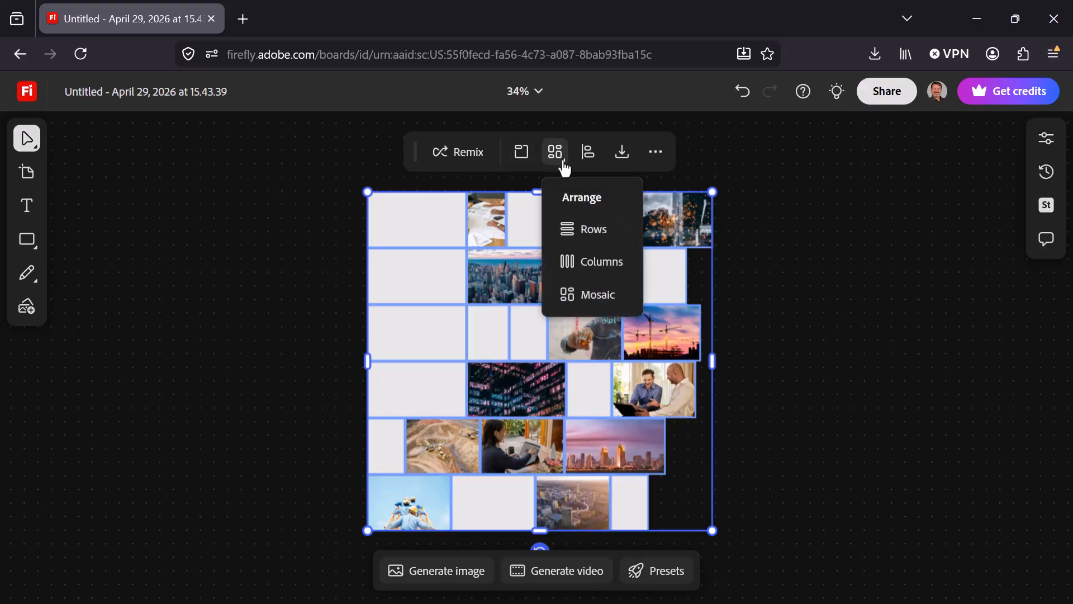
click(525, 158)
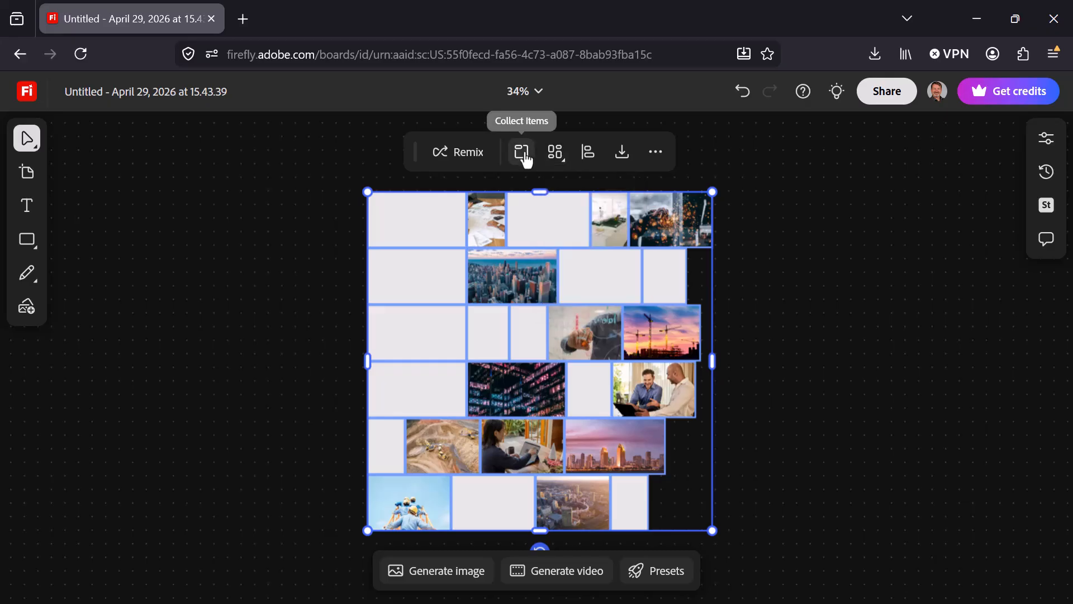
click(558, 159)
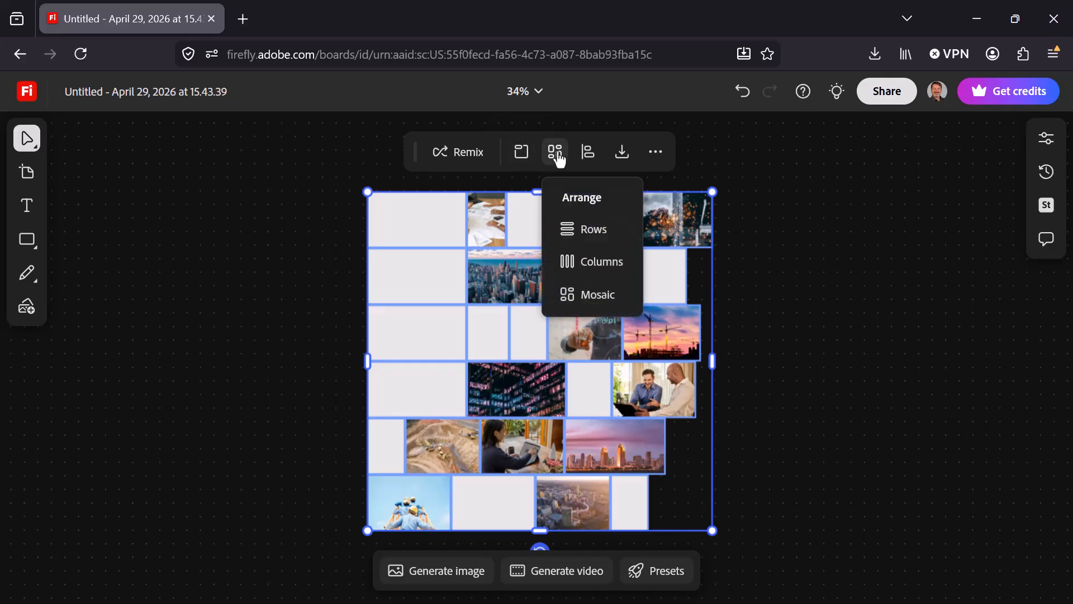
click(587, 296)
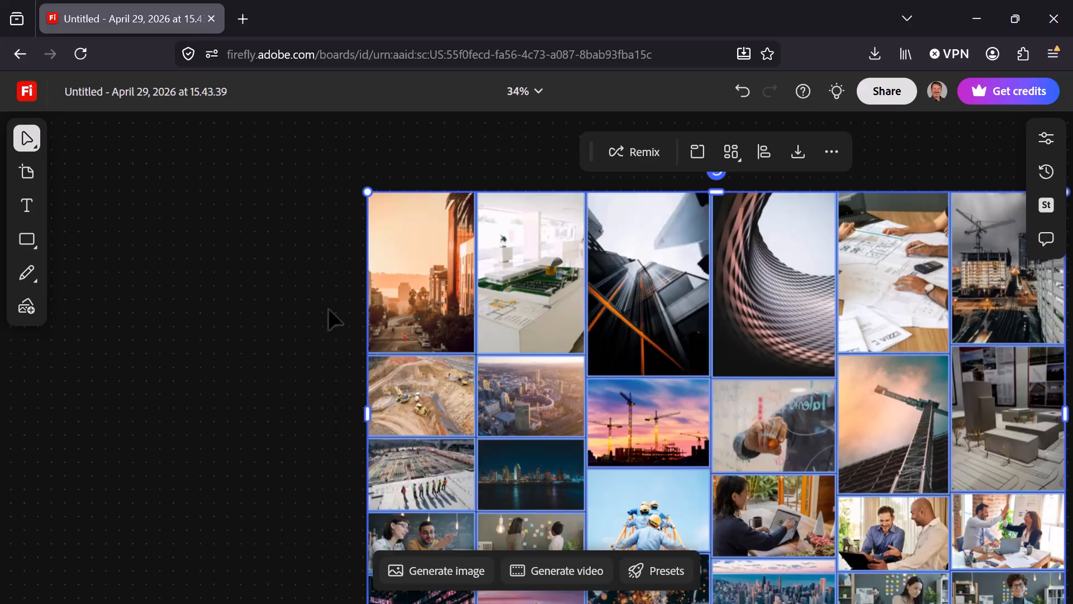
Clear the selection and fit all of the board's content in the view.
drag(270, 378, 155, 265)
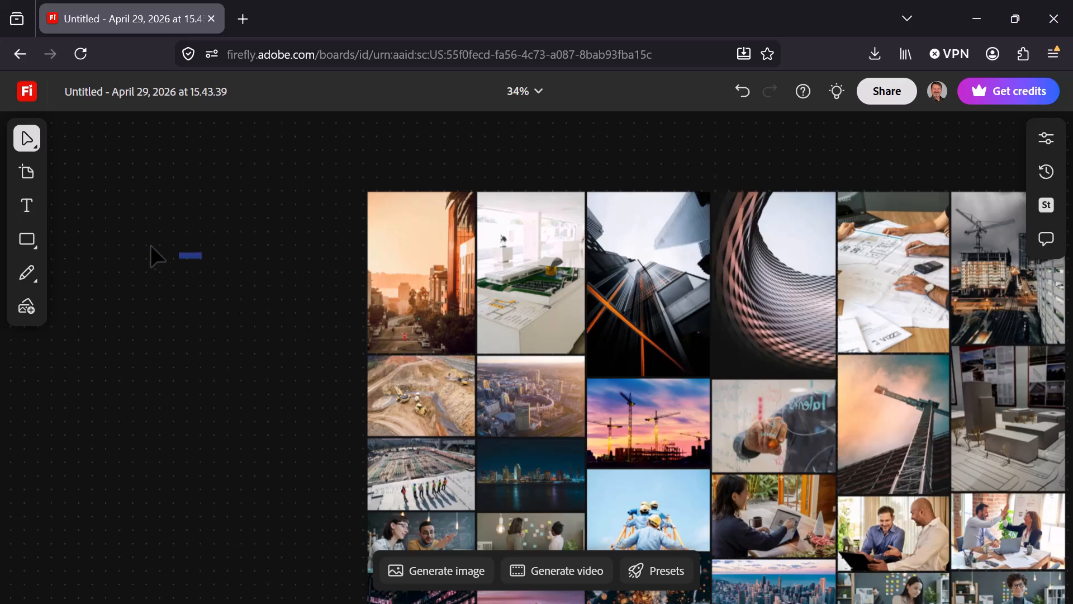
key(h)
drag(416, 160, 176, 103)
key(v)
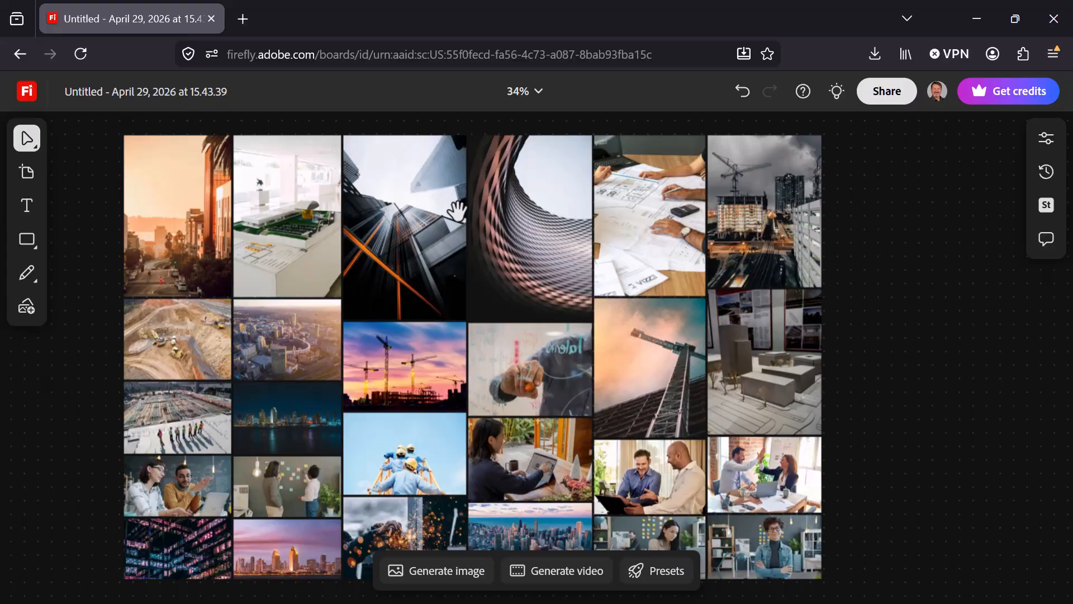
scroll(457, 211, down, 5)
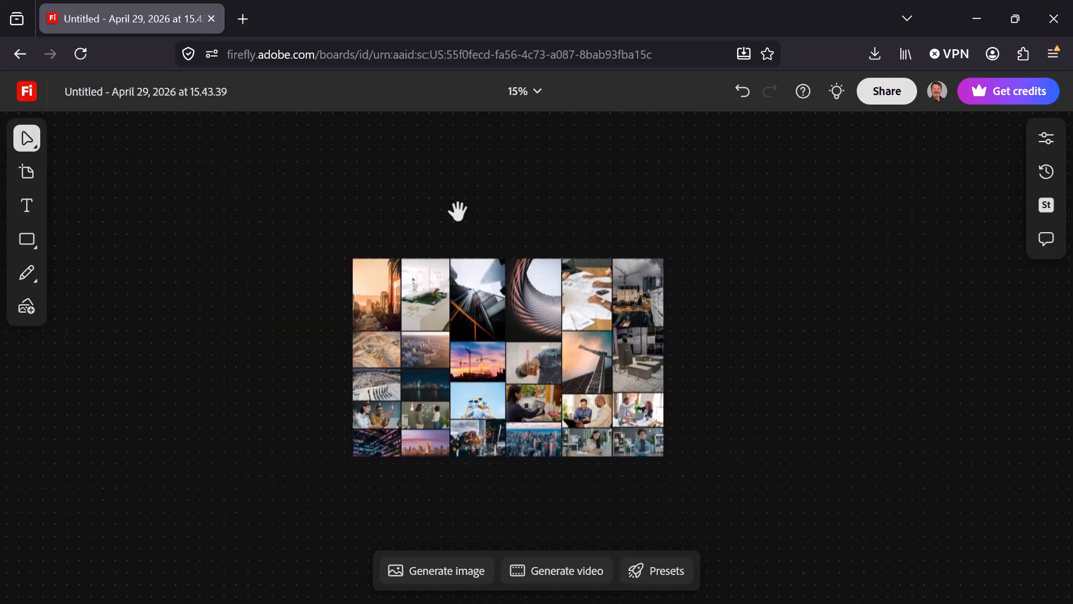
scroll(457, 211, up, 3)
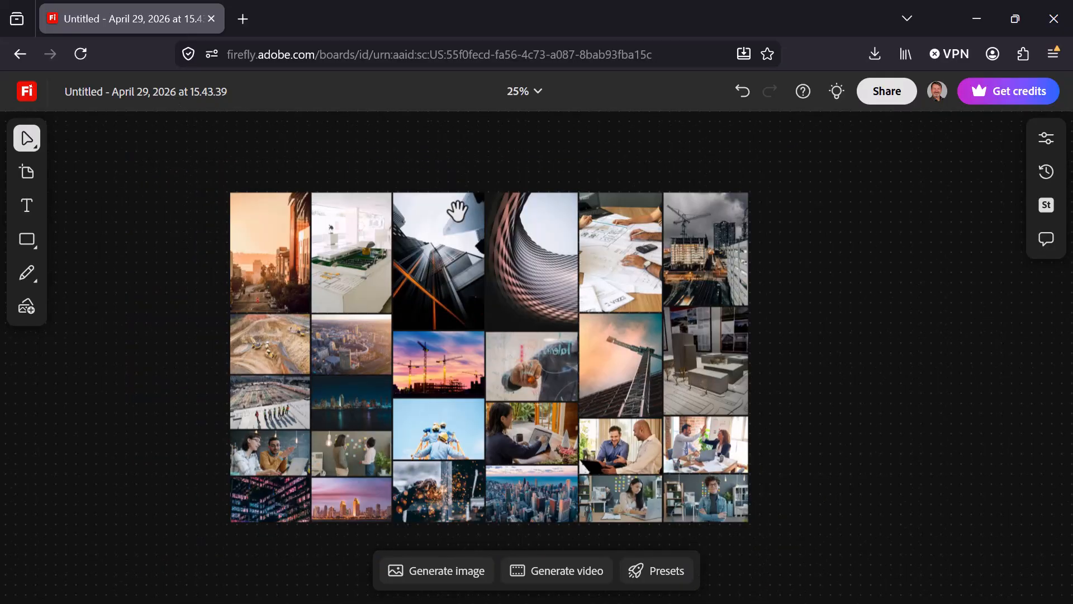
click(536, 93)
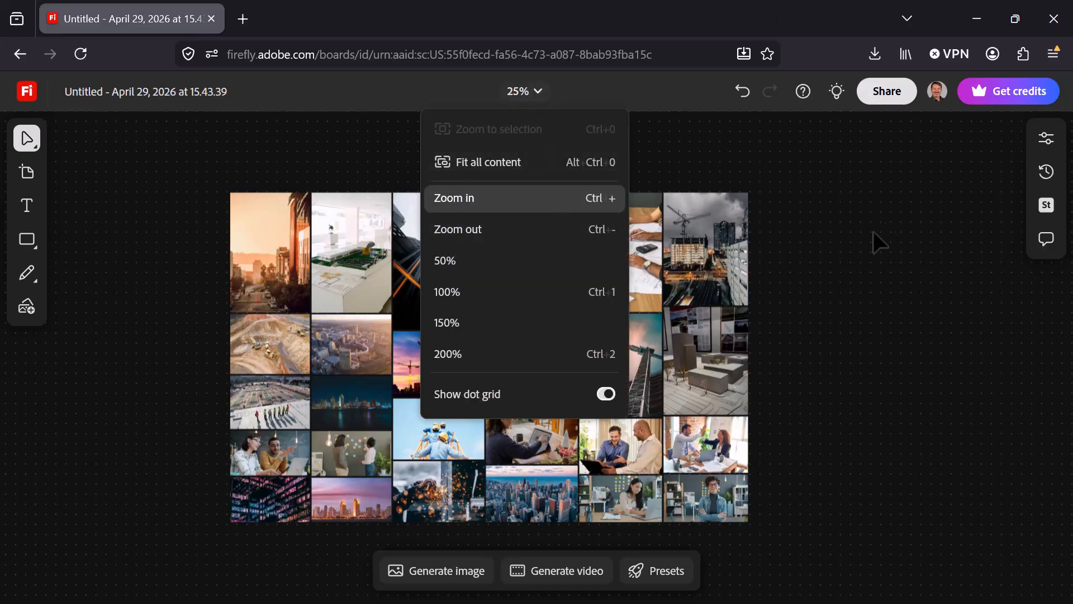
click(545, 168)
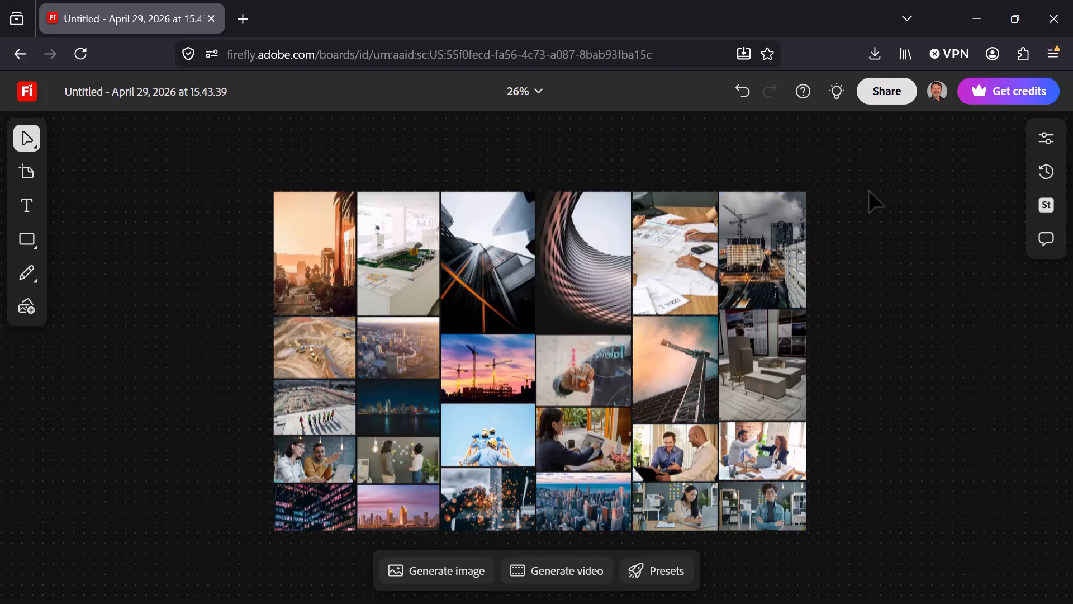
Find similar inspiration for the dark construction-site photo at the mosaic's upper-right corner.
click(780, 229)
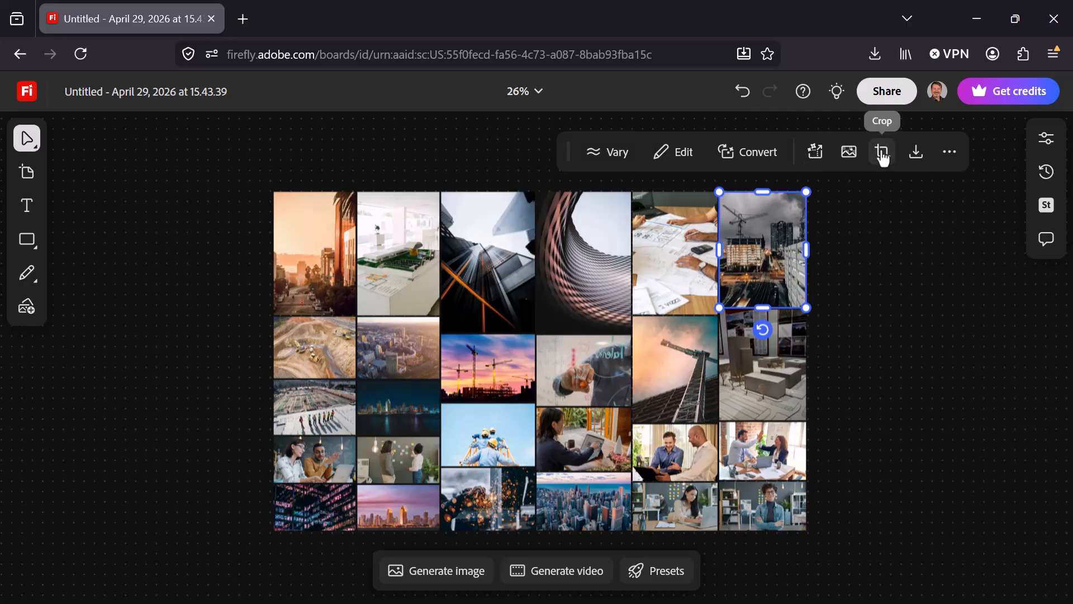
click(950, 154)
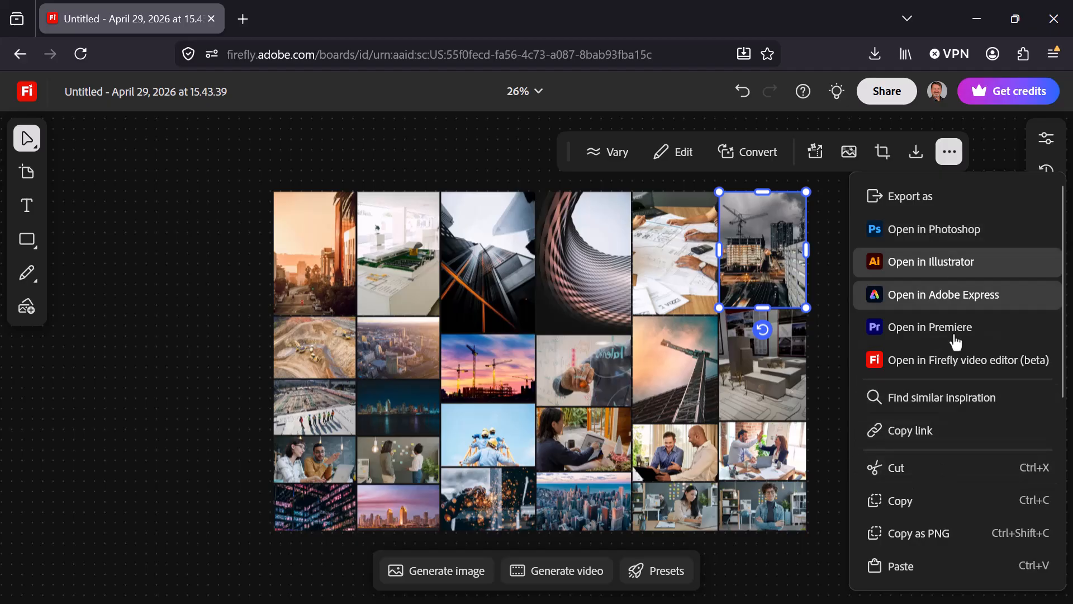
click(923, 400)
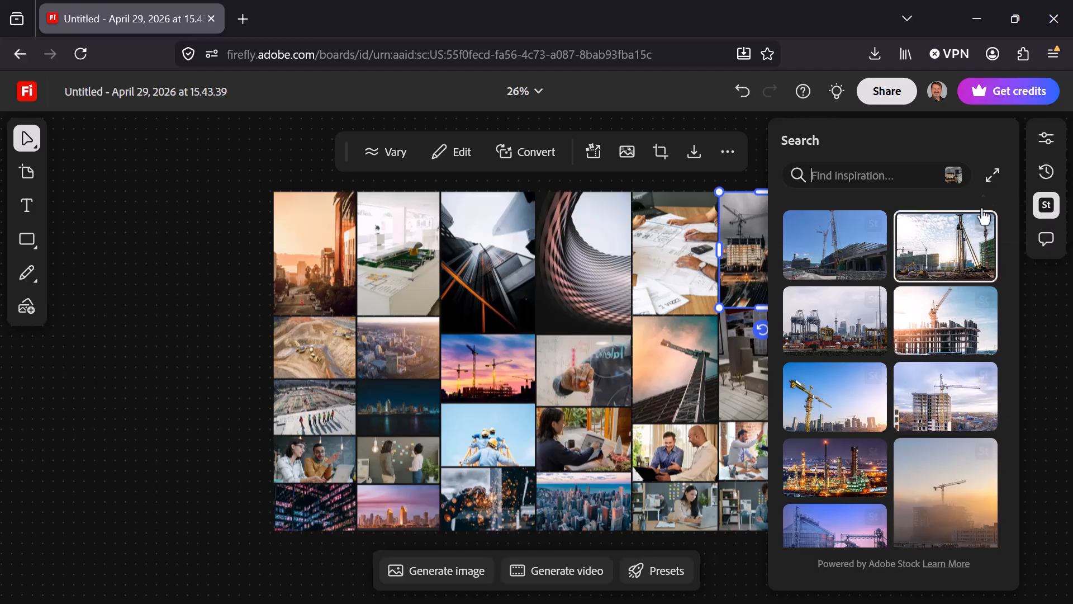
Add the stock photo of the unfinished high-rise with a crane beside the mosaic and shrink it to about half size.
scroll(932, 384, down, 2)
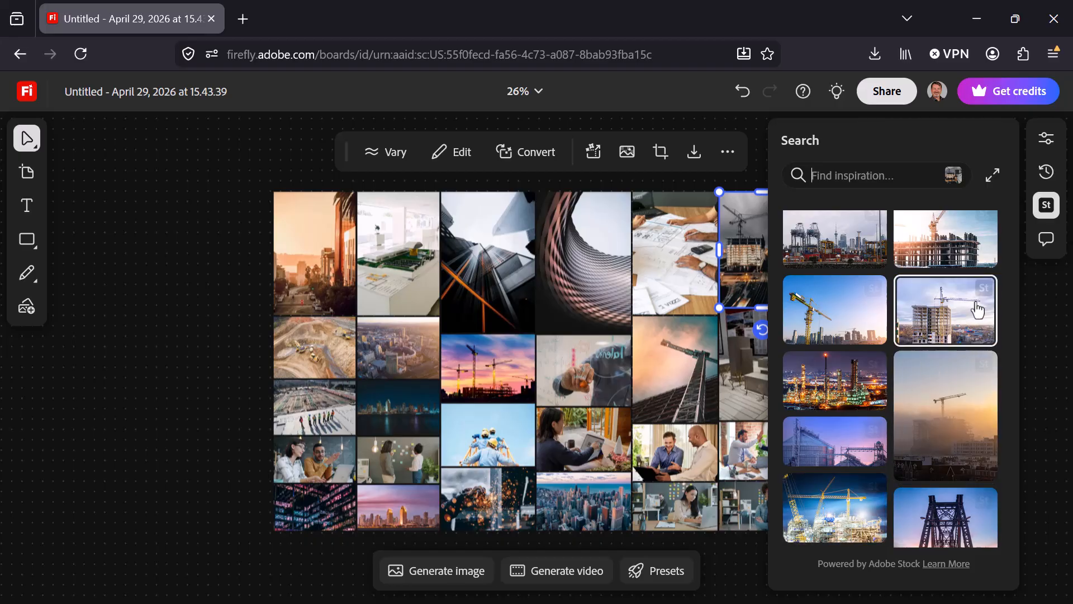
drag(938, 307, 84, 231)
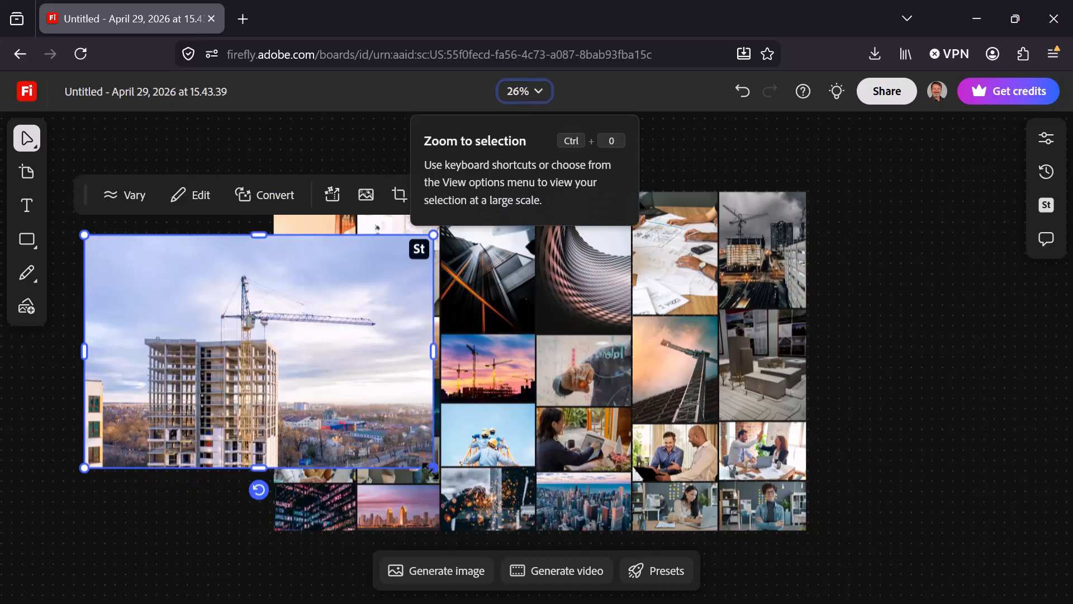
drag(434, 468, 254, 347)
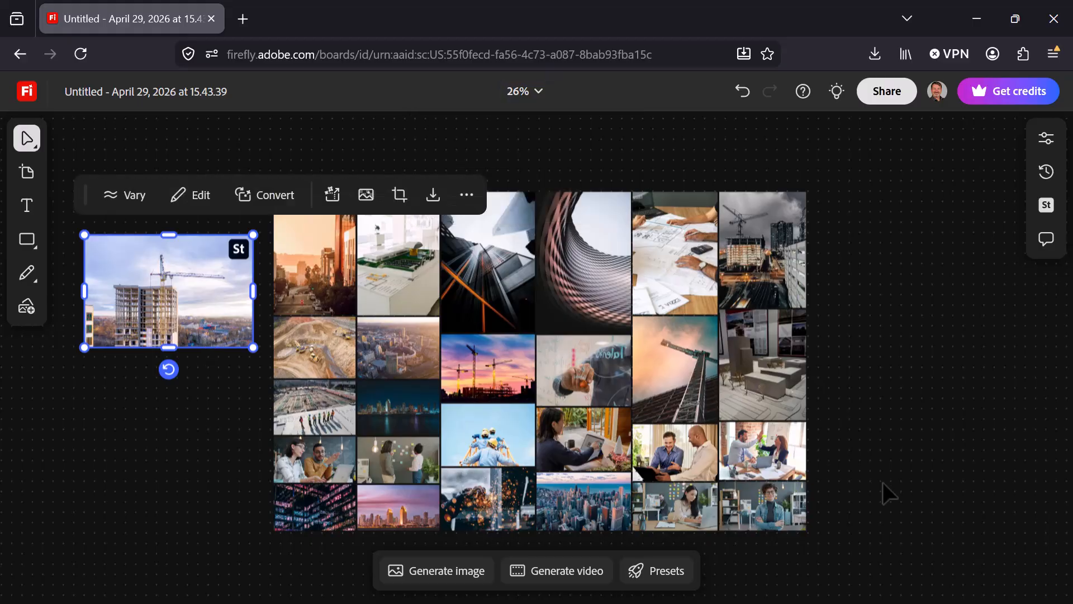
Select the stock photo together with all the other photos and rearrange them in a Mosaic layout.
drag(872, 535, 163, 192)
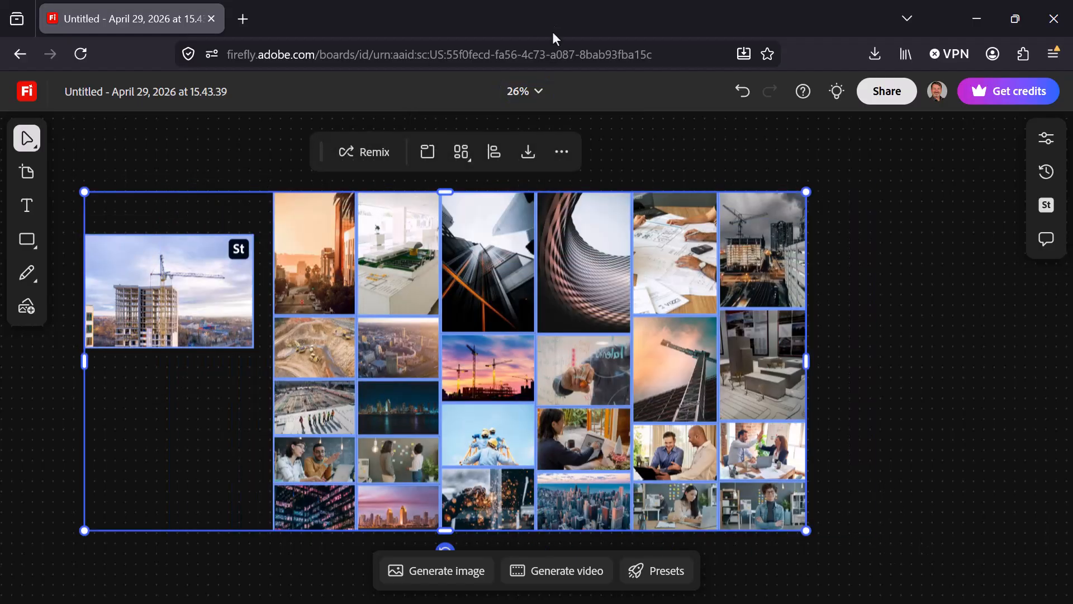
click(461, 151)
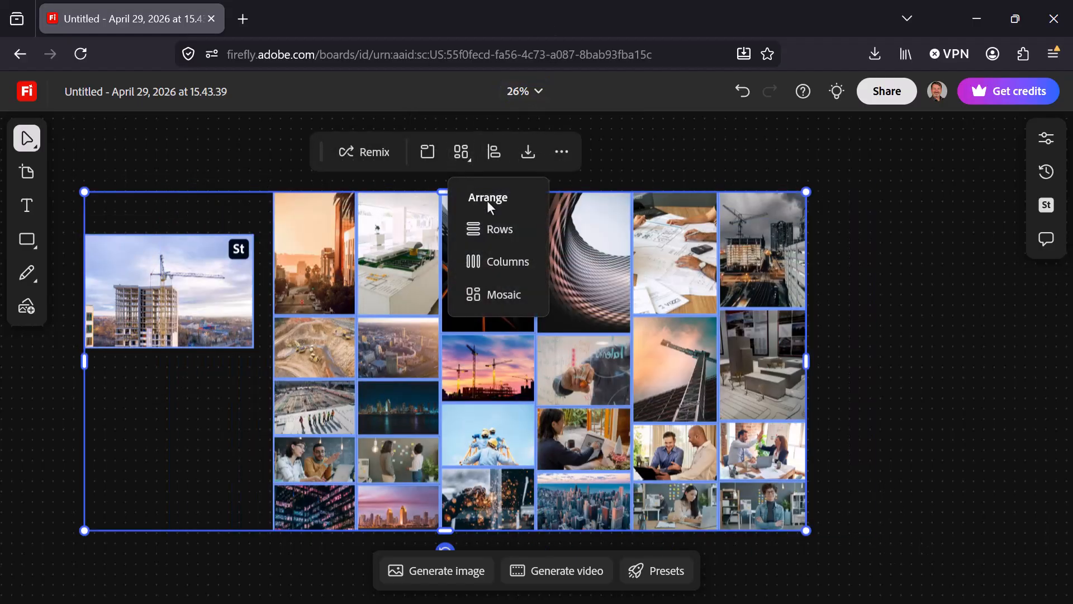
click(504, 296)
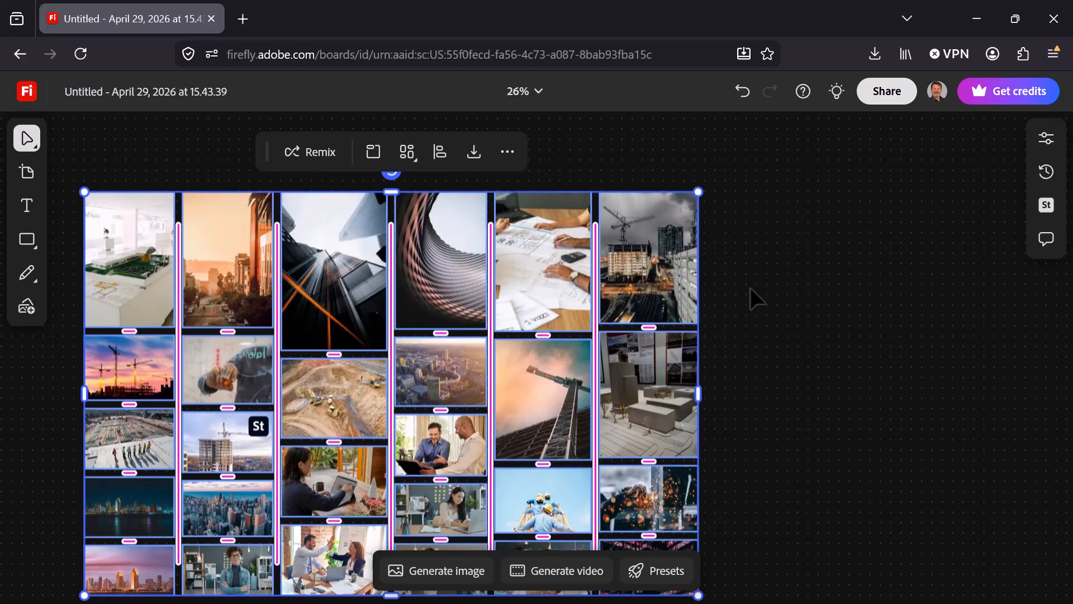
scroll(750, 287, down, 2)
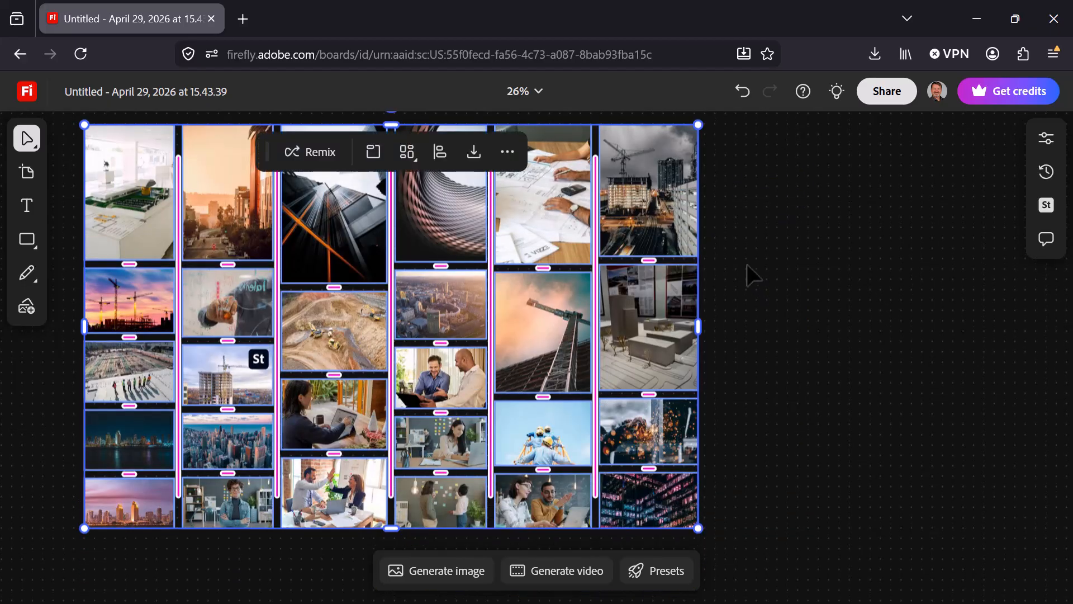
Widen the spacing between the photos in the mosaic and clear the selection.
drag(277, 275, 235, 273)
key(space)
drag(815, 276, 882, 276)
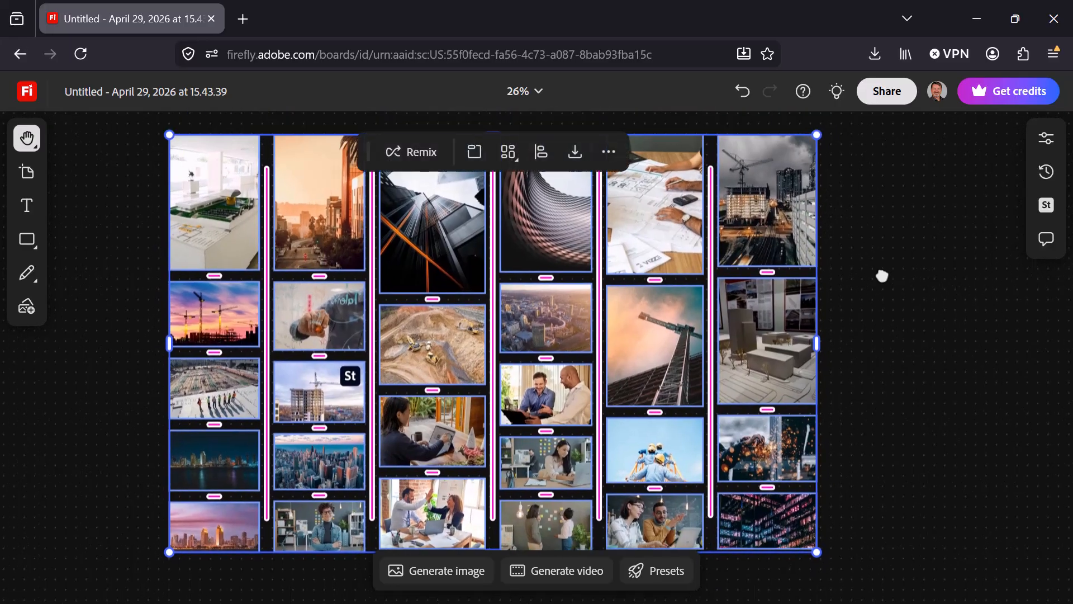
click(898, 247)
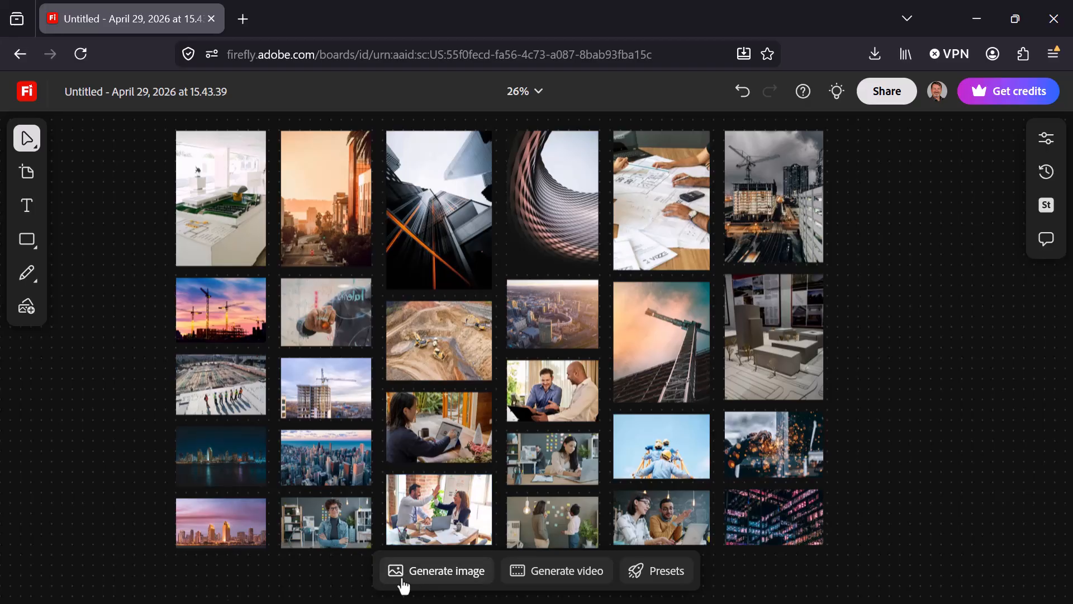
Generate an image from the prompt "A skyscraper under construction".
click(428, 579)
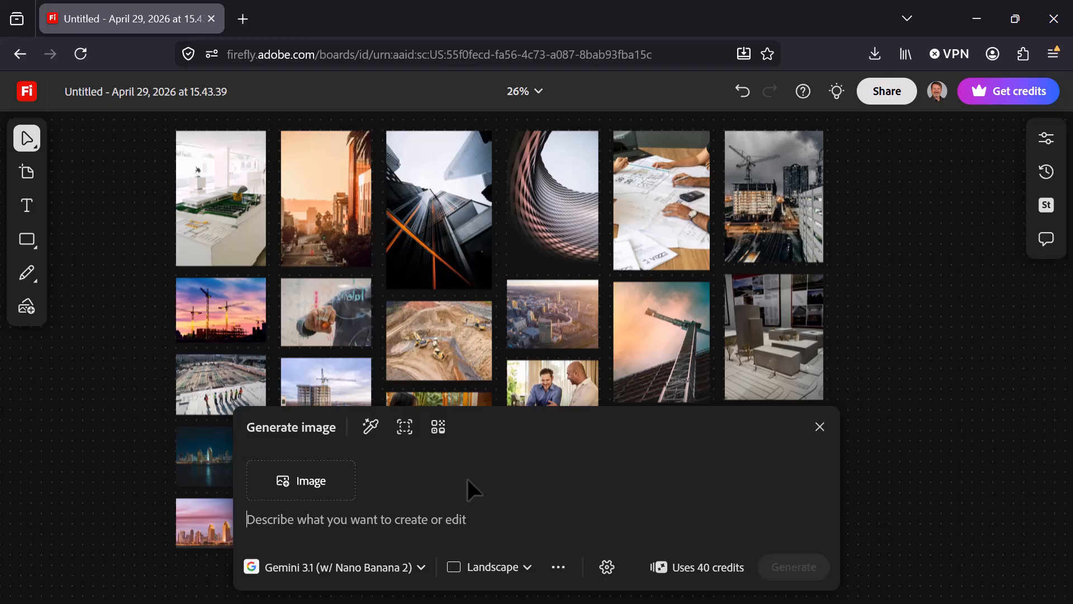
click(368, 439)
click(373, 431)
click(660, 333)
text(A)
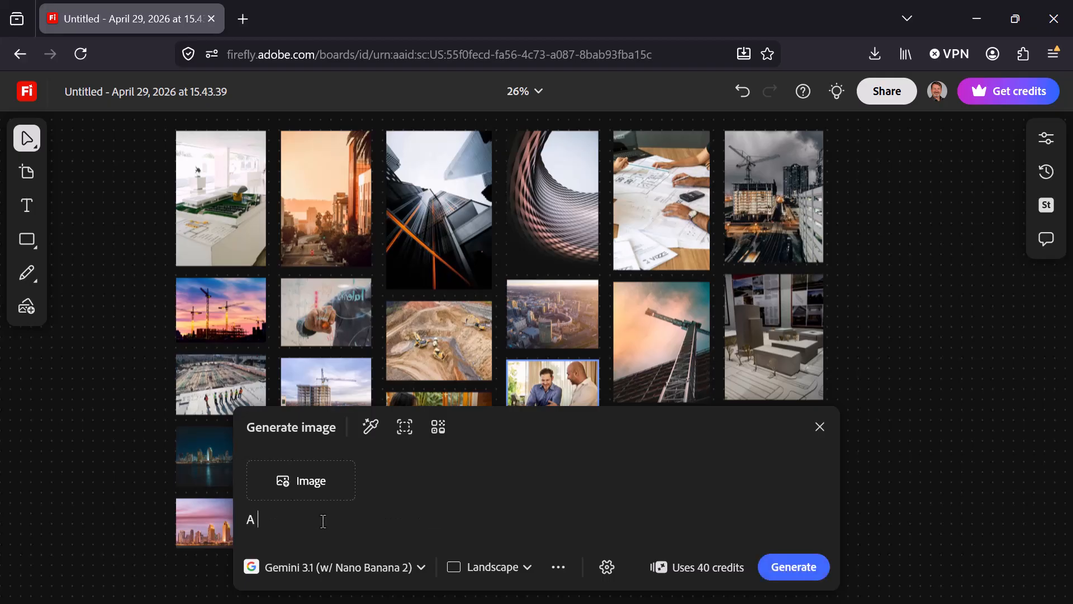
text( skyscraper under construction)
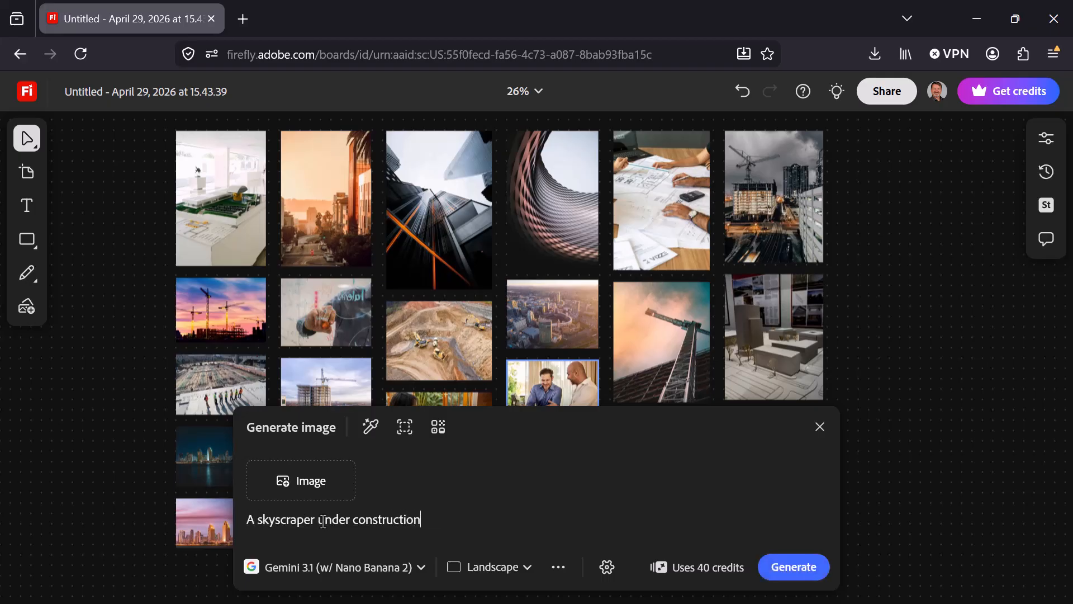
click(799, 568)
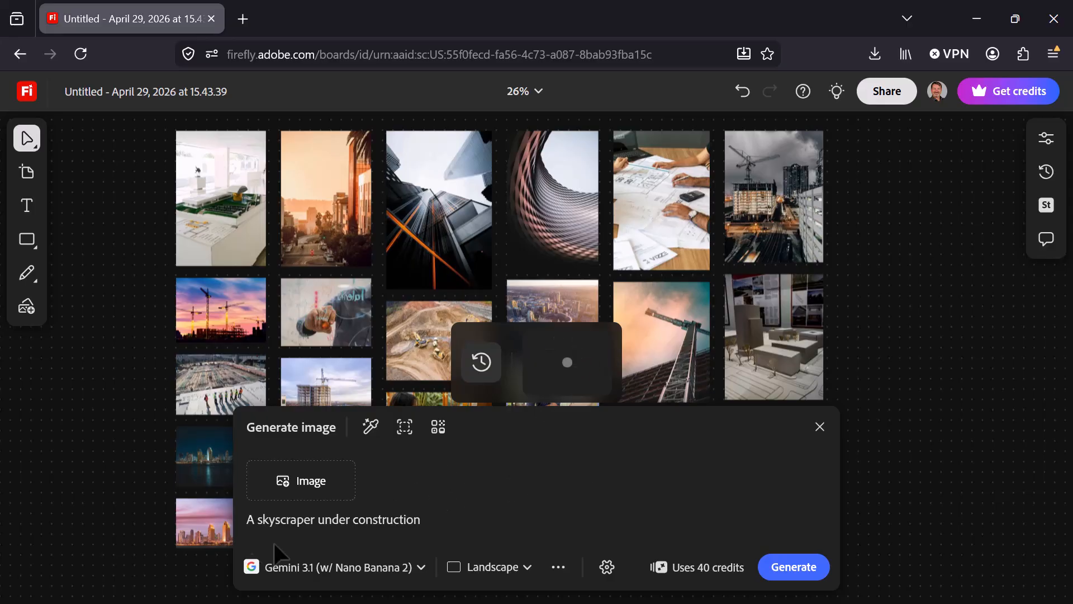
Review the available image models, place the generated skyscraper image on the canvas beside the mosaic, and close image generation.
click(422, 568)
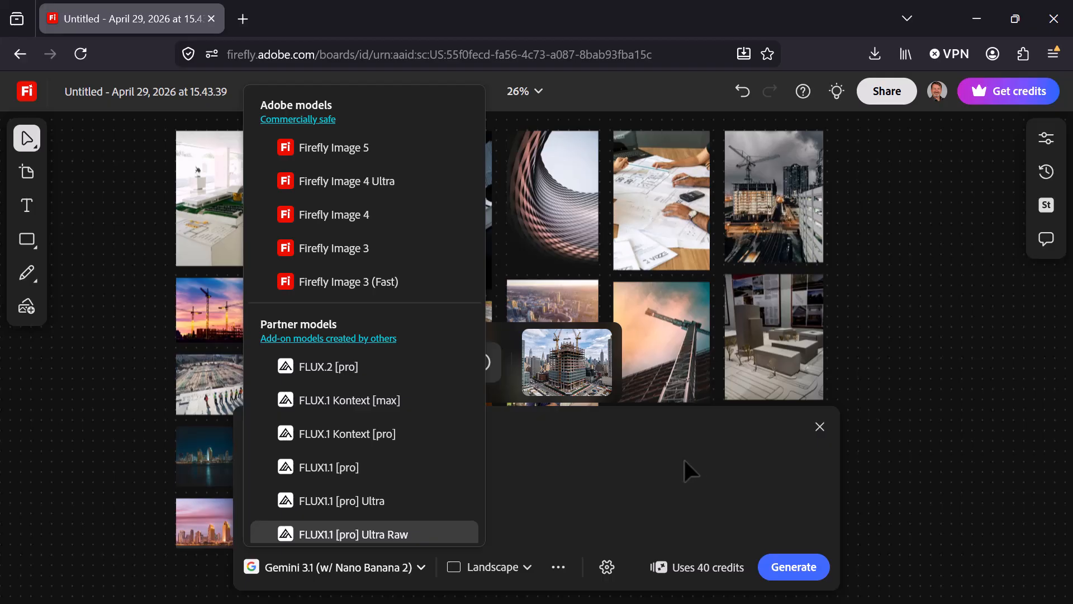
click(668, 452)
mouse_move(537, 351)
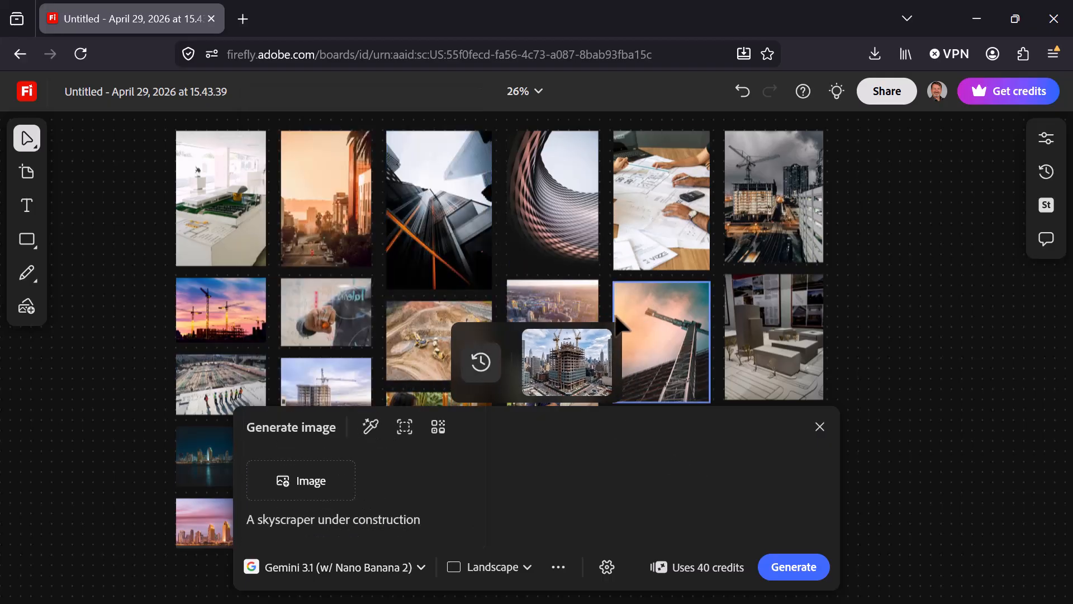
click(564, 351)
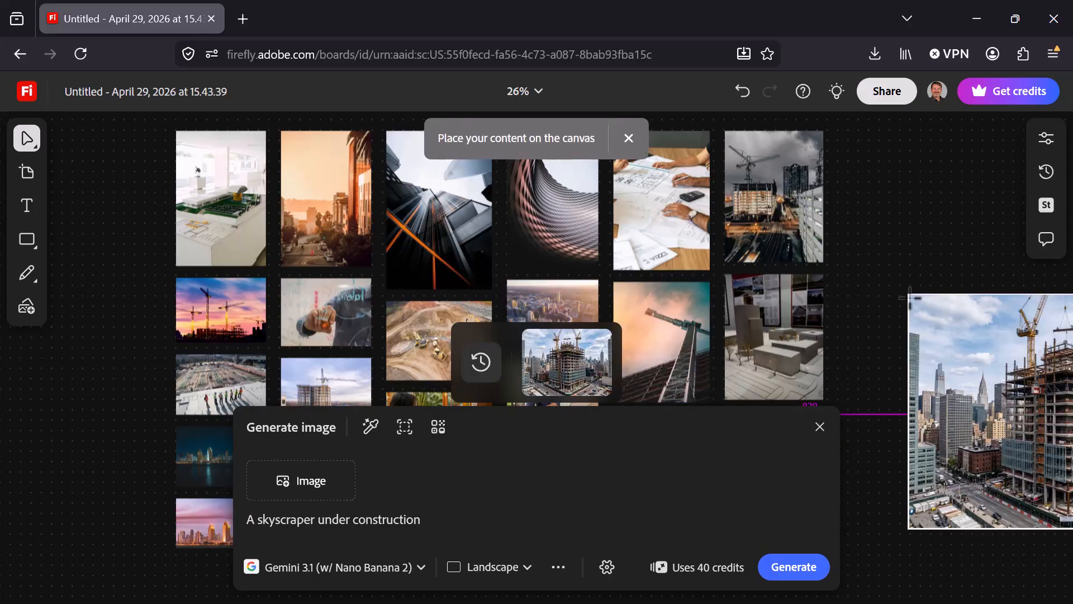
click(958, 313)
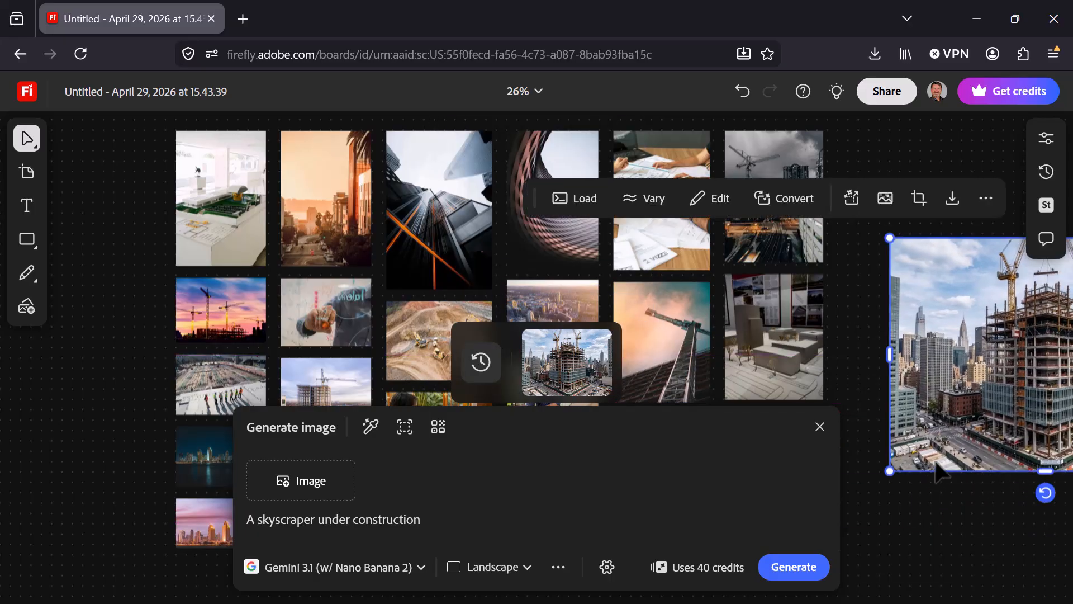
click(821, 427)
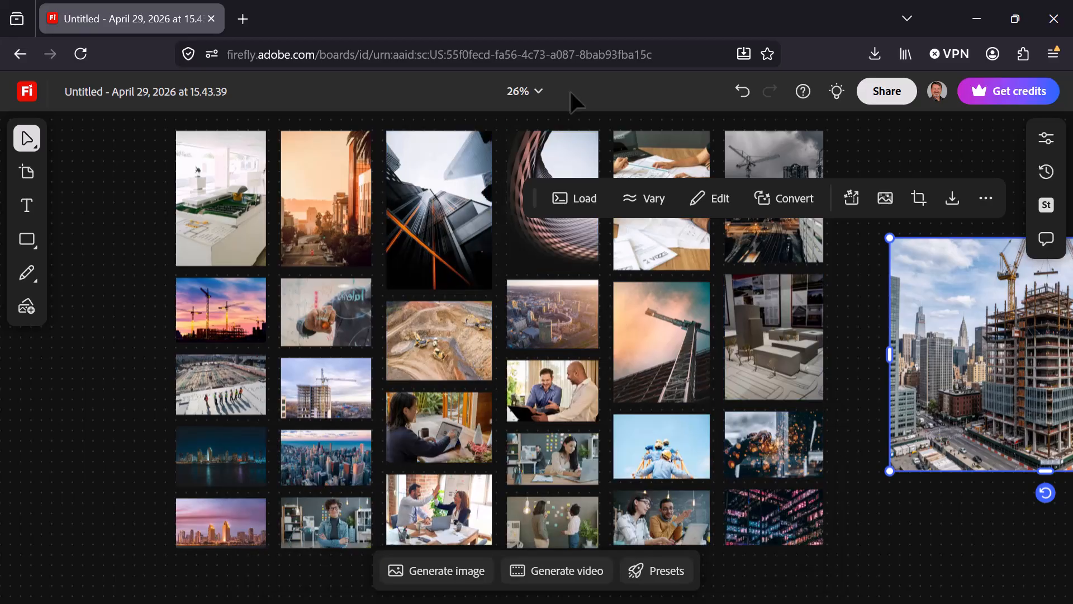
Remix the photo of the woman at her laptop with the hand-drawing photo, and place the results above the generated skyscraper image.
click(439, 428)
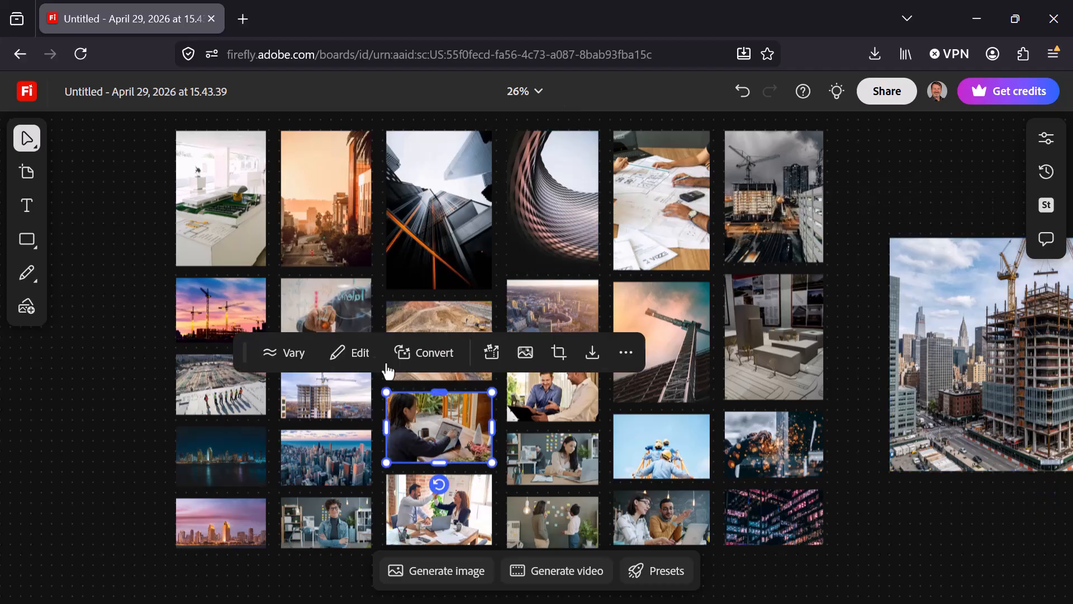
shift+click(337, 309)
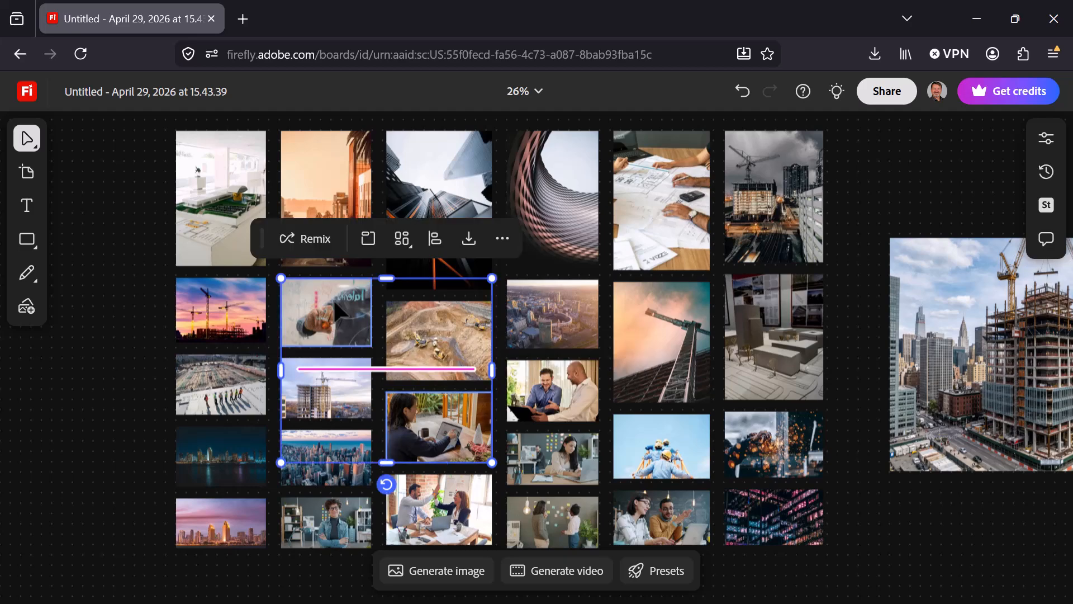
click(310, 246)
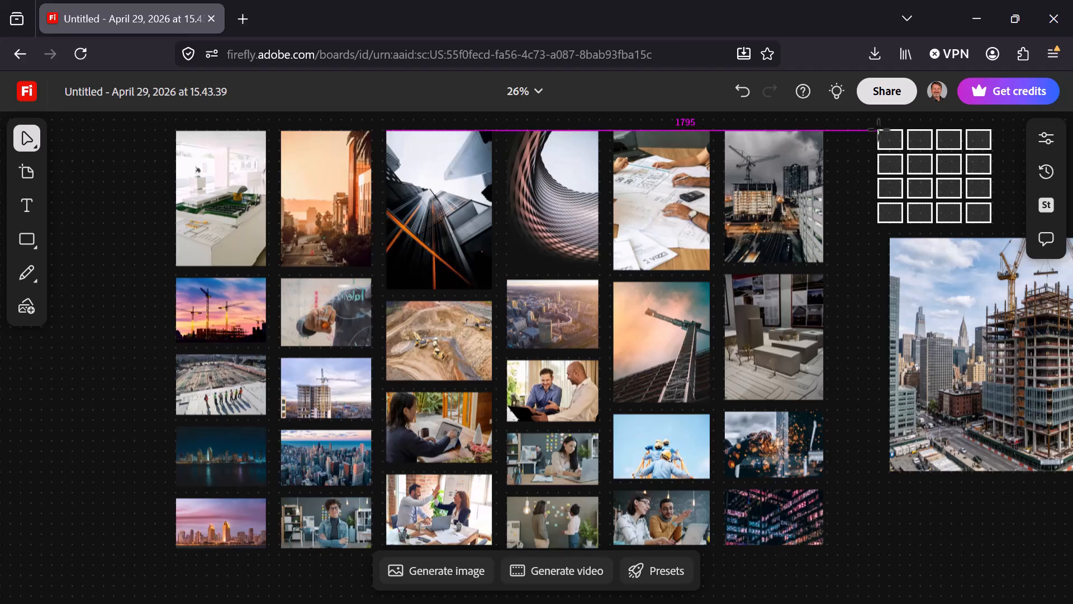
click(878, 126)
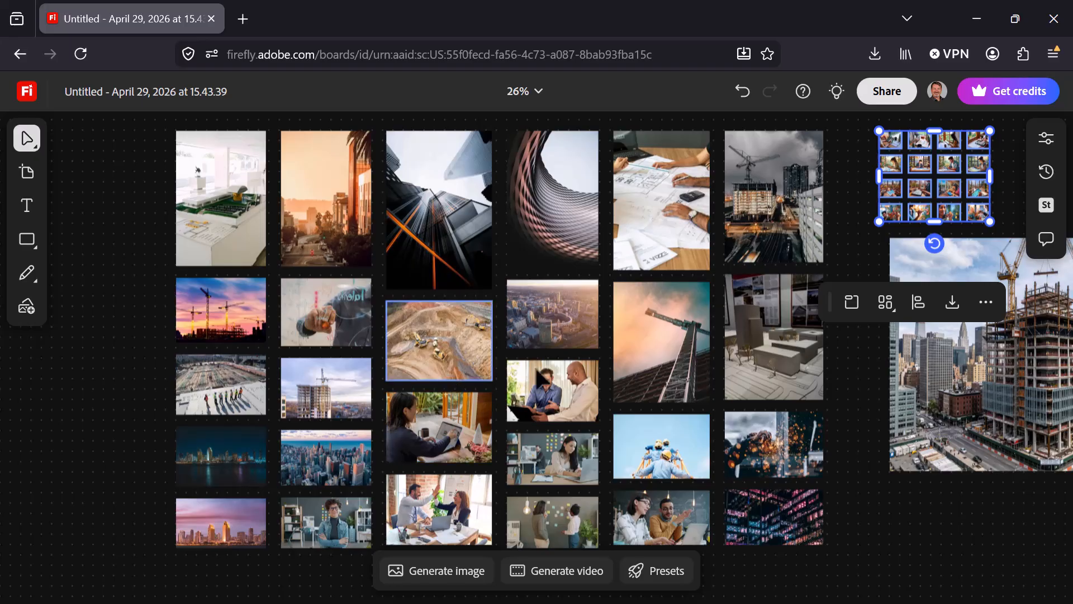
click(864, 375)
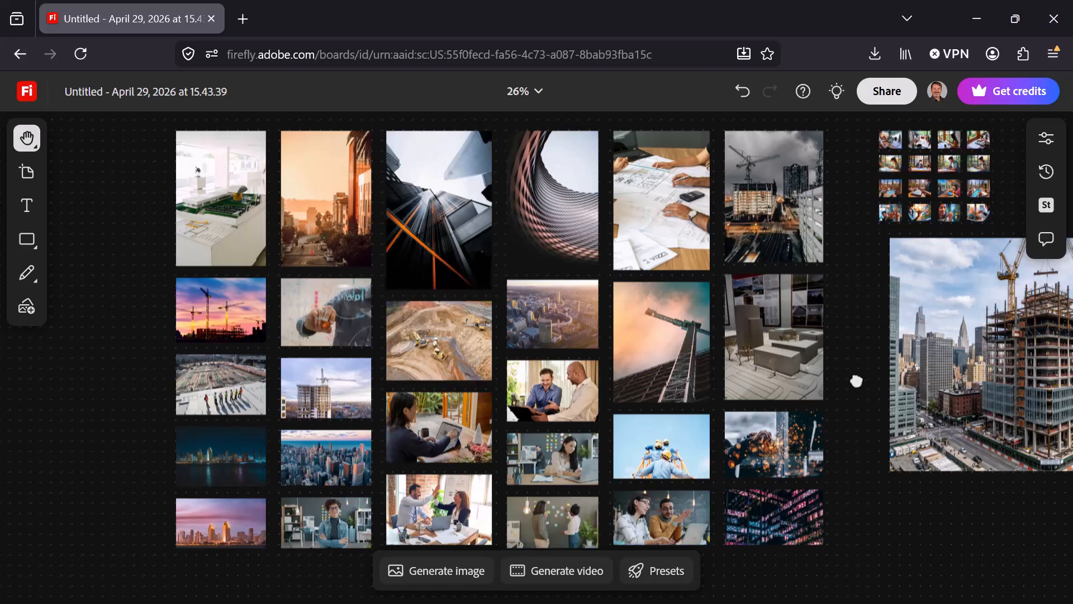
Select the whole grid of remixed images and scale it up to several times its size above the skyscraper image.
drag(861, 376, 89, 565)
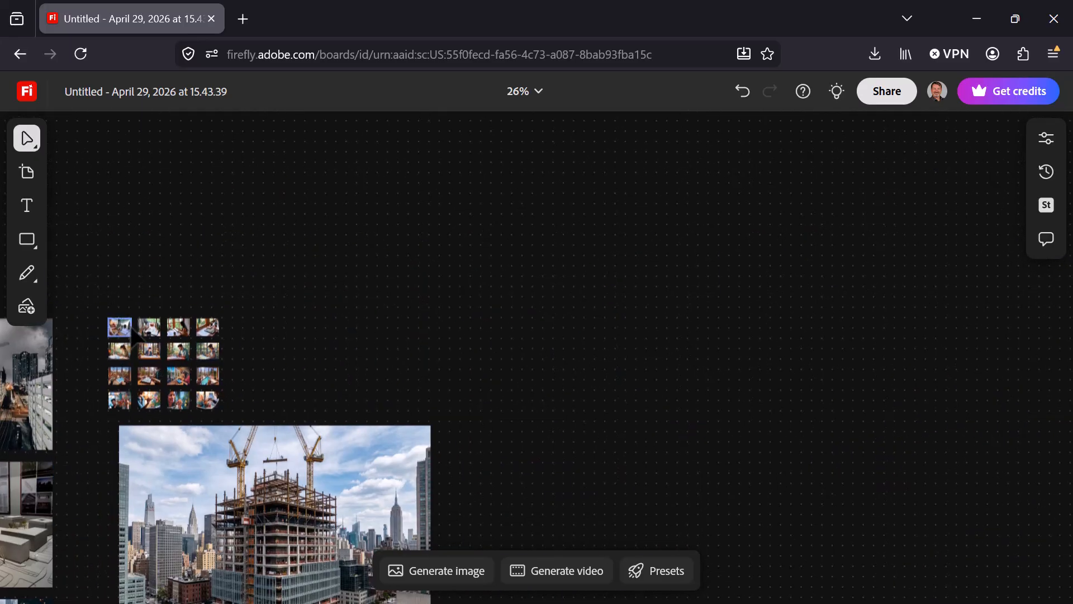
drag(91, 301, 241, 406)
drag(217, 317, 547, 153)
Examine the individual remixed images up close, row by row.
scroll(573, 271, up, 2)
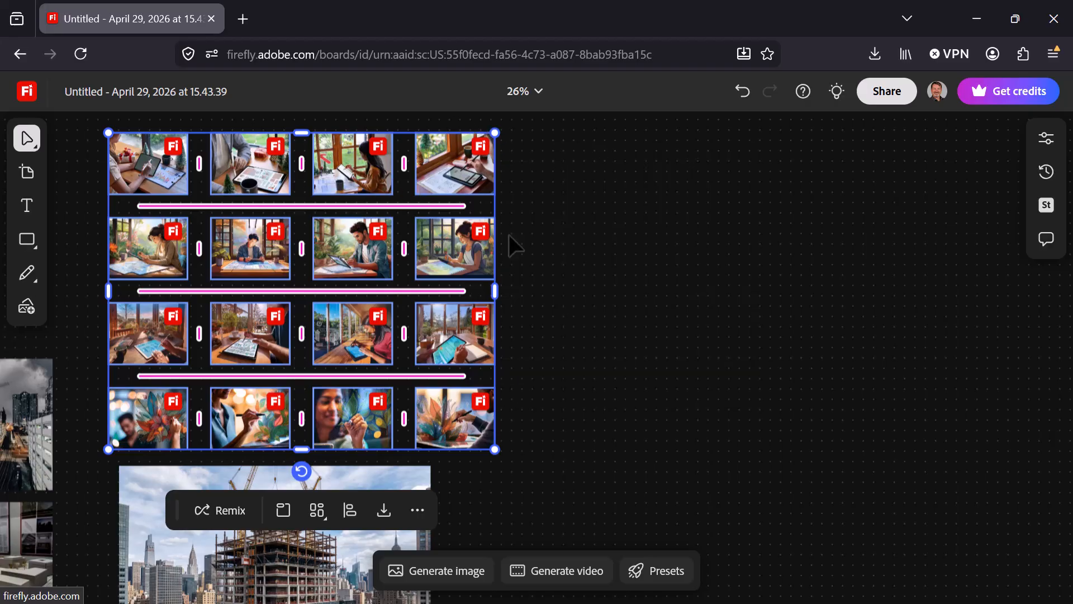
scroll(509, 235, up, 2)
scroll(509, 235, up, 2)
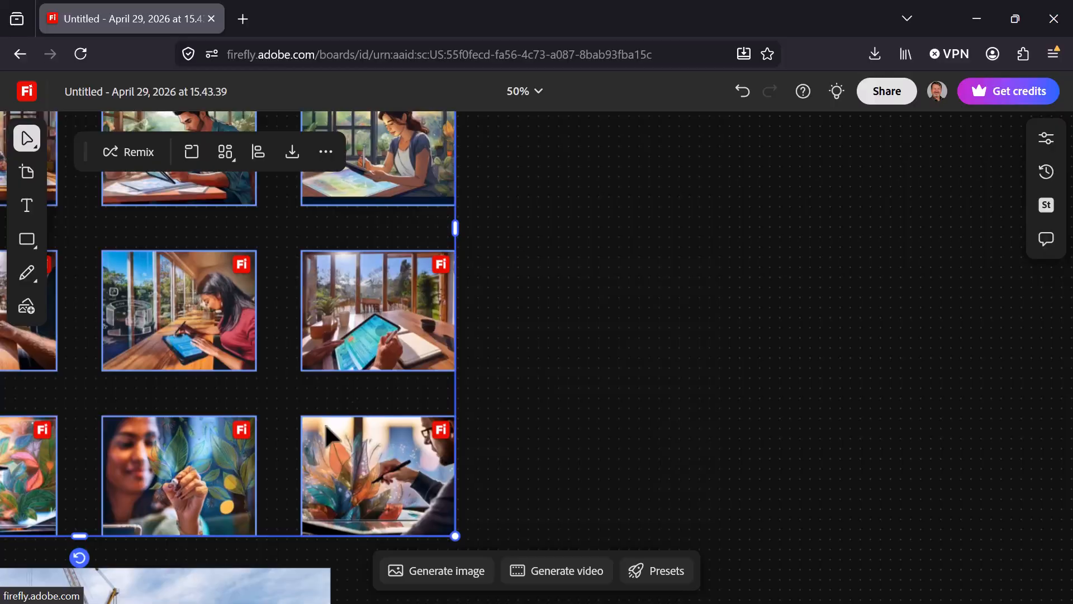
click(559, 230)
drag(558, 259, 1013, 242)
key(space)
drag(514, 255, 471, 556)
drag(423, 319, 403, 420)
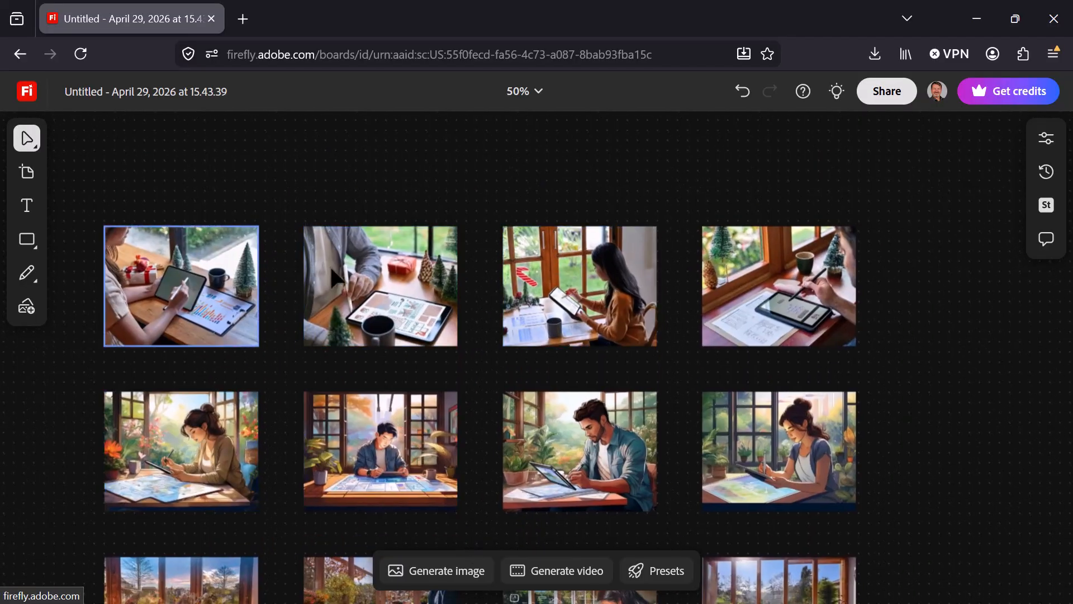
key(space)
drag(918, 441, 966, 103)
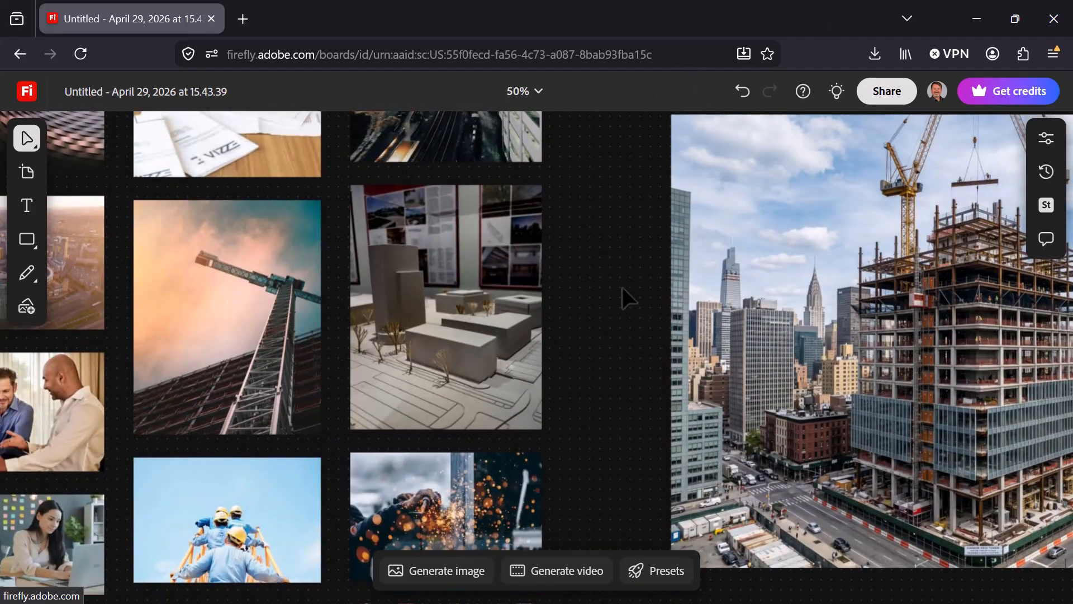
Draw a small square with the Rectangle tool on the empty canvas above and left of the photo mosaic.
scroll(622, 287, down, 5)
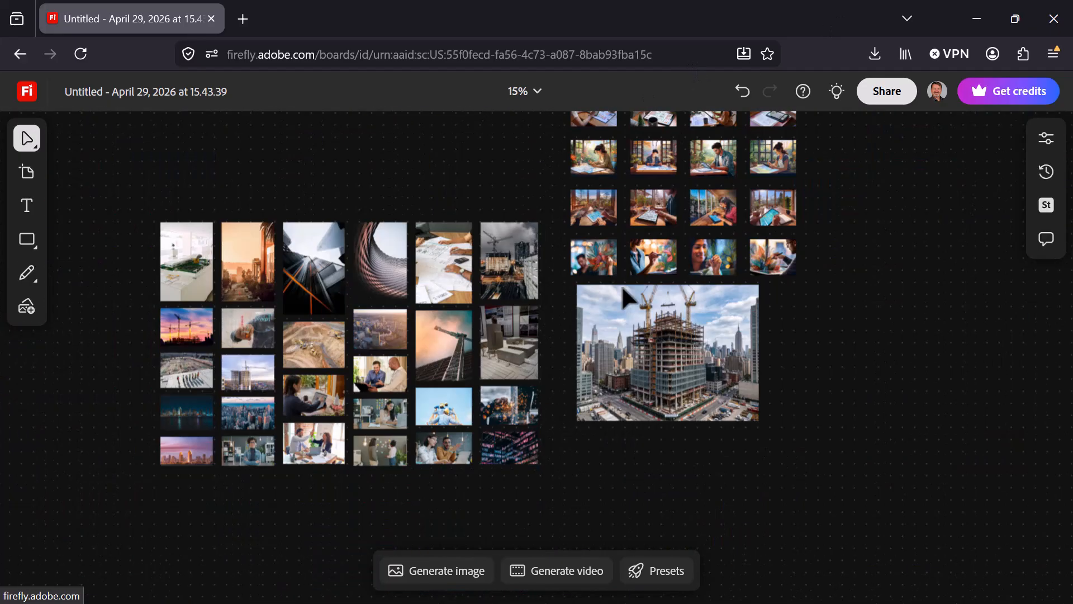
key(space)
drag(838, 251, 1011, 288)
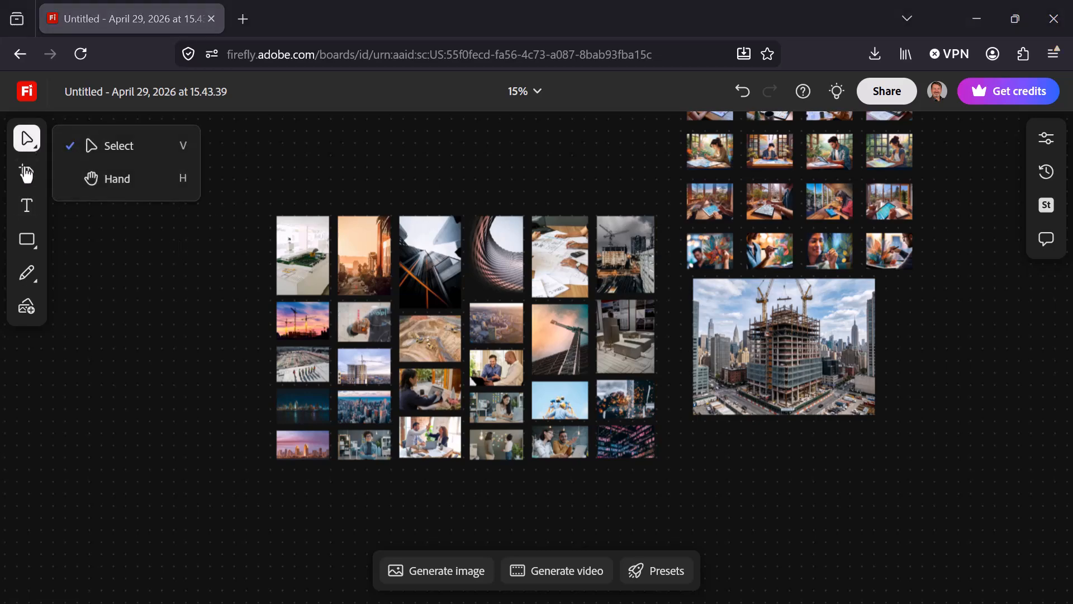
mouse_move(26, 251)
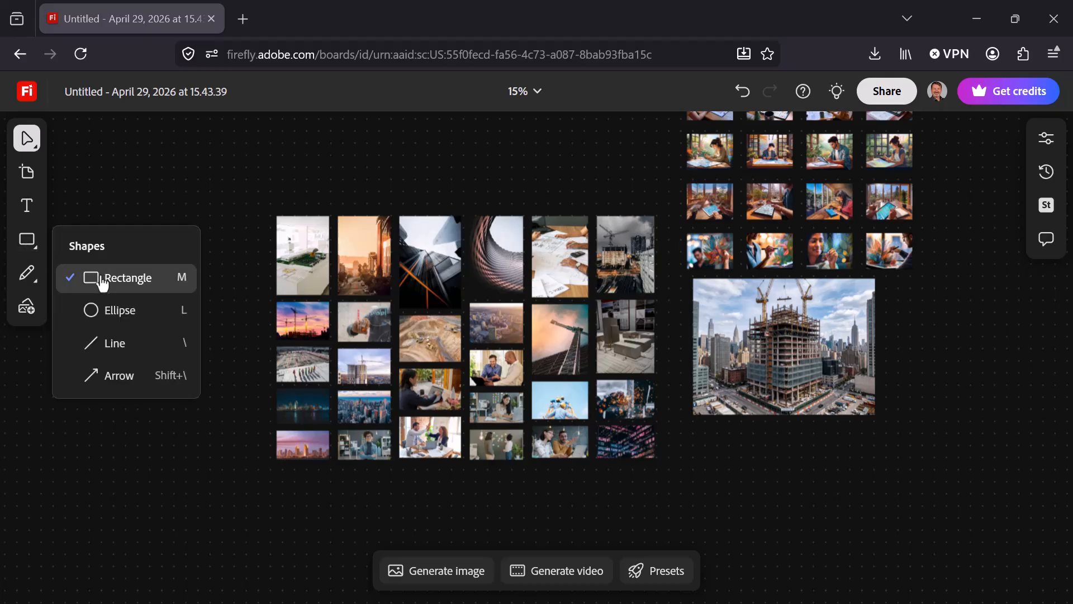
click(101, 279)
drag(98, 151, 151, 204)
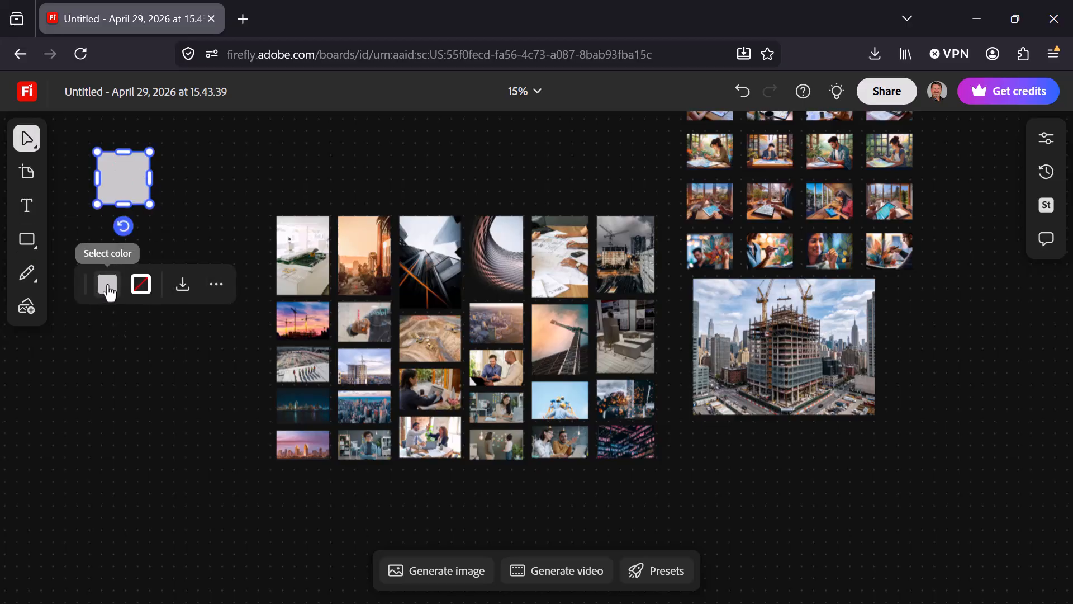
Try to replace the square's fill with a custom hex color.
click(109, 286)
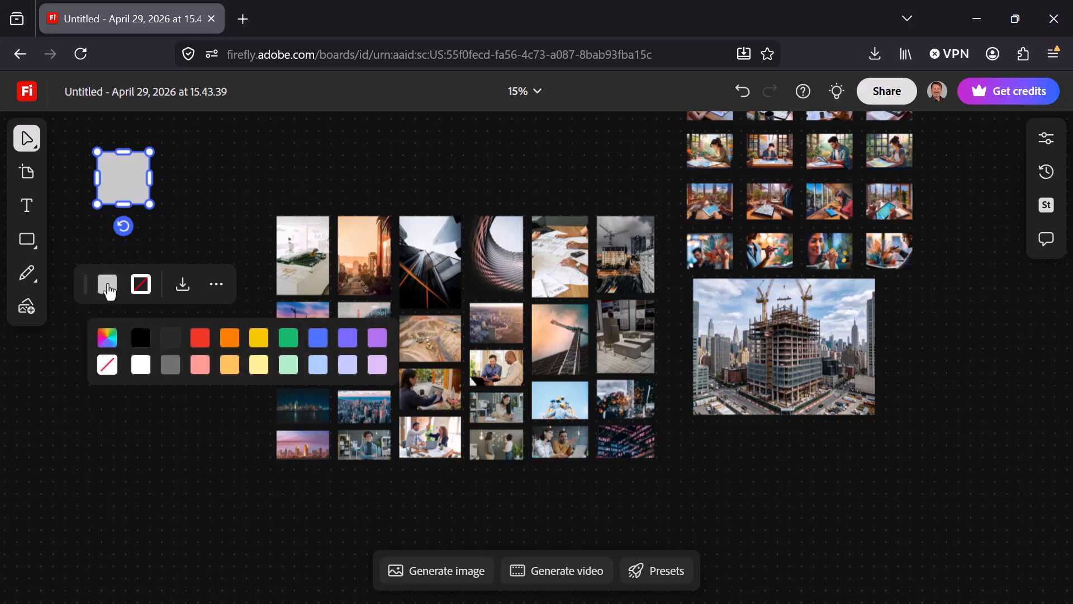
click(105, 339)
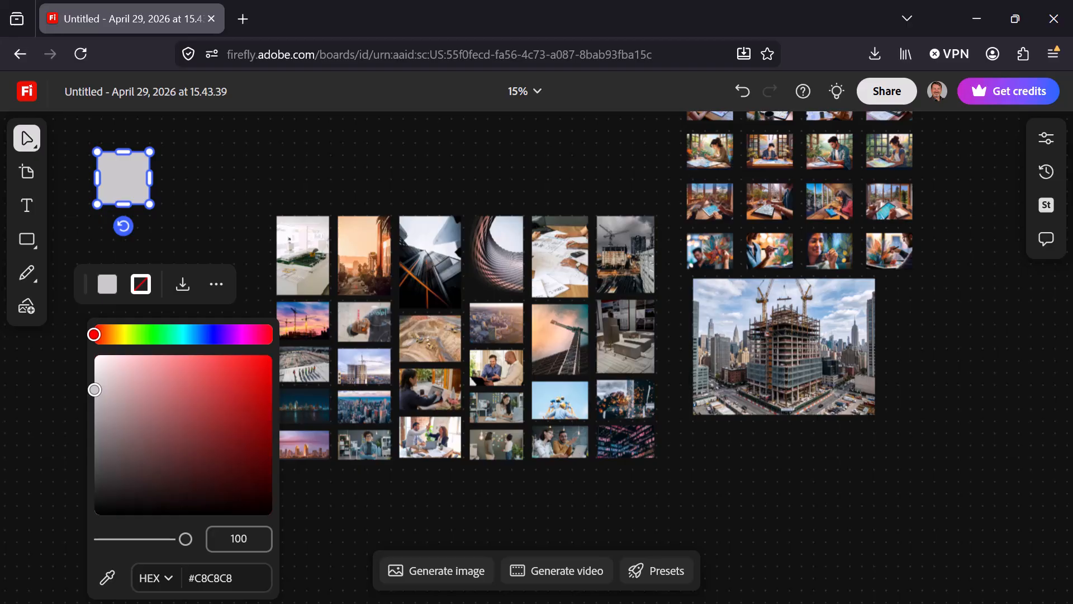
click(210, 584)
drag(252, 578, 185, 576)
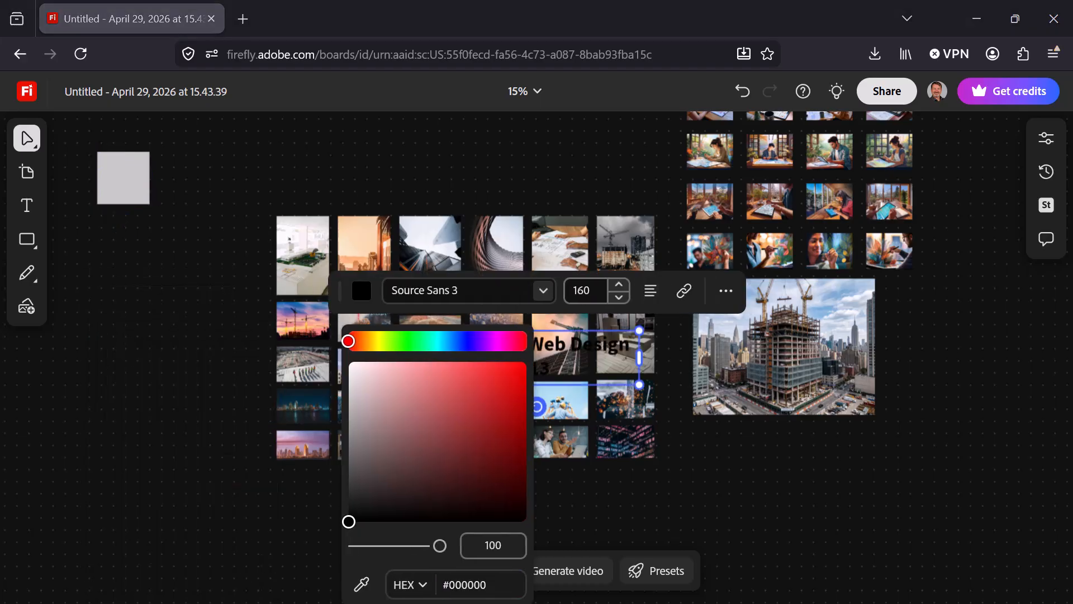
Paste "#1f597a" onto the board as a text label and set its text color to #1F597A.
click(491, 585)
drag(492, 584, 443, 584)
key(ctrl+v)
drag(487, 513, 464, 514)
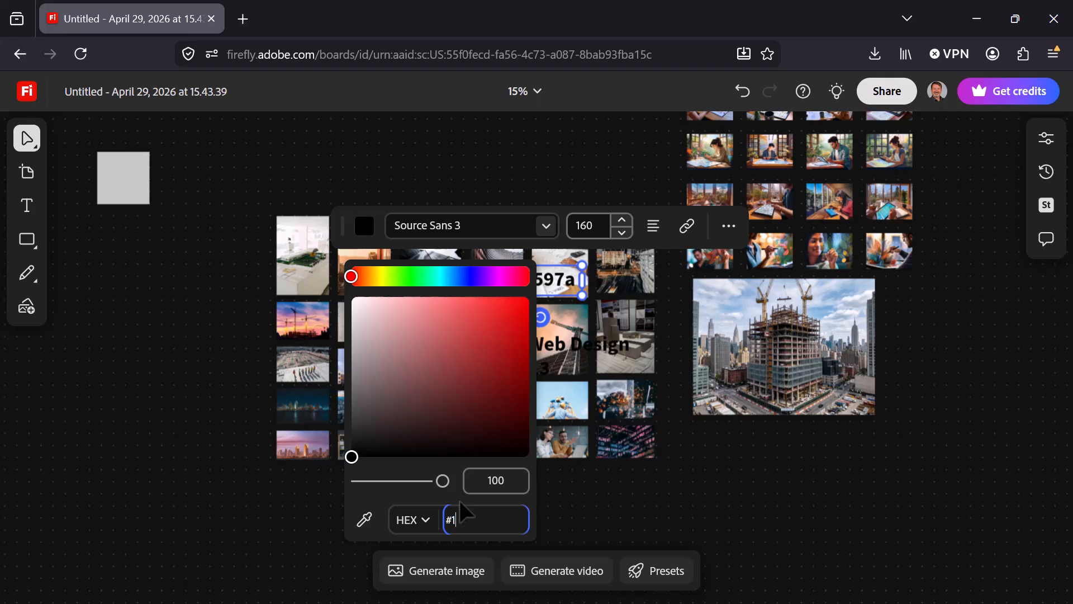
text(1f597a)
key(Return)
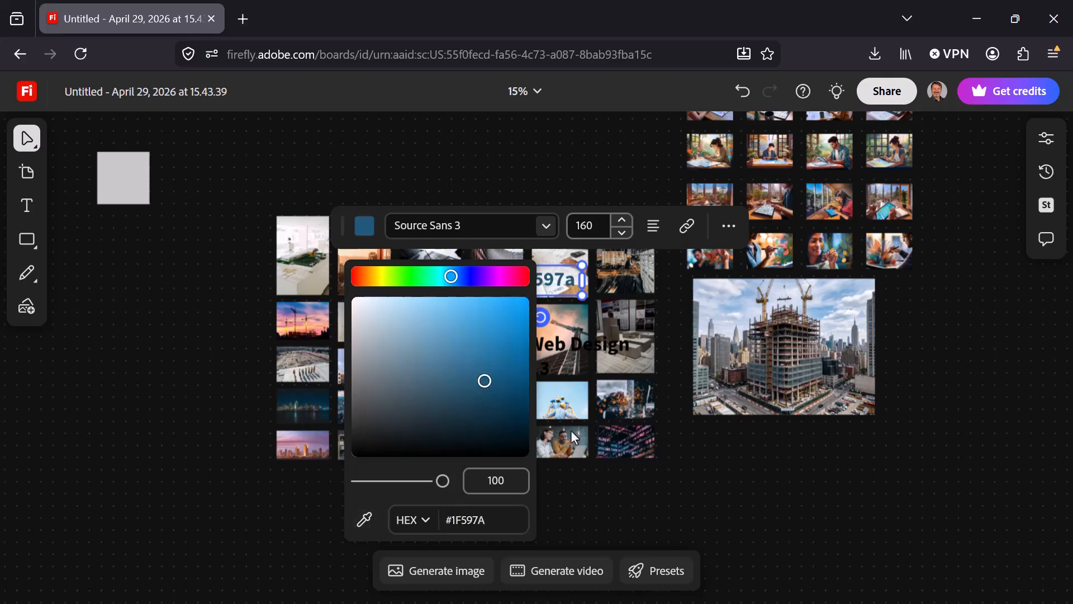
click(362, 225)
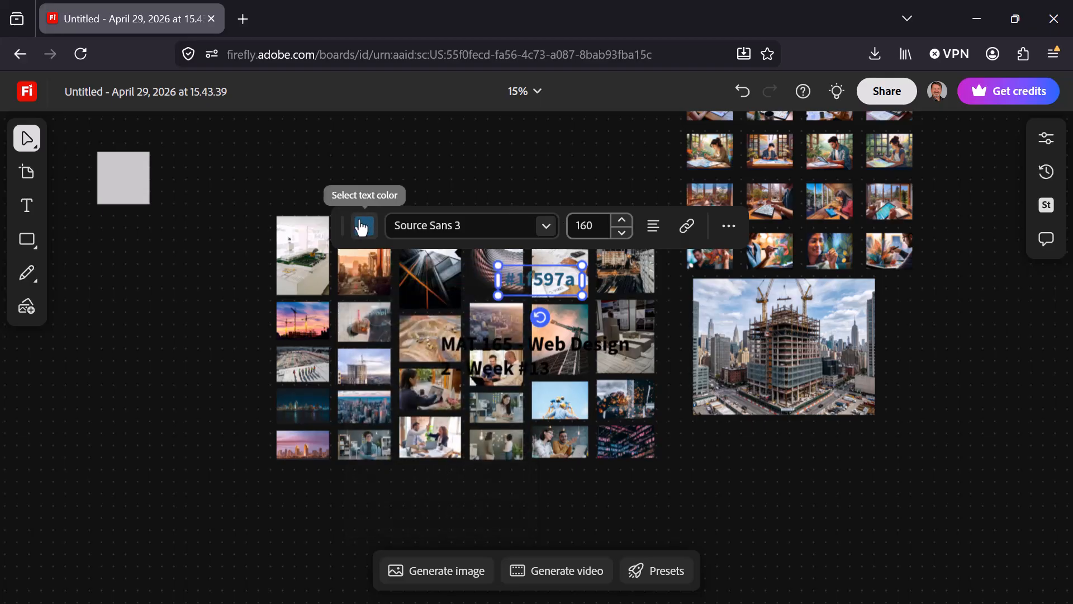
Set the square's fill to the custom hex color #1F597A.
click(126, 175)
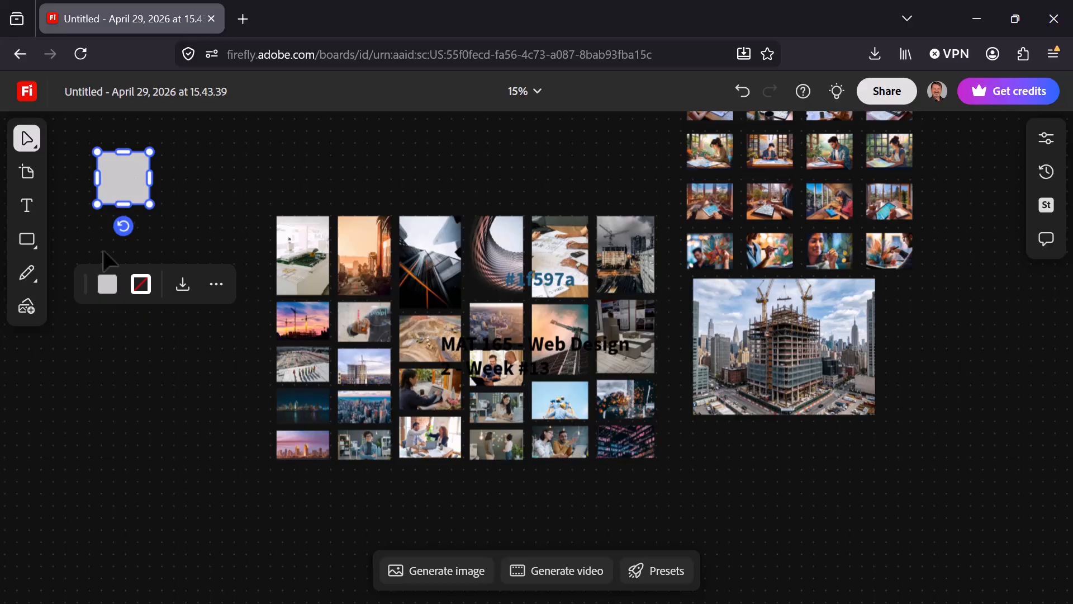
click(110, 286)
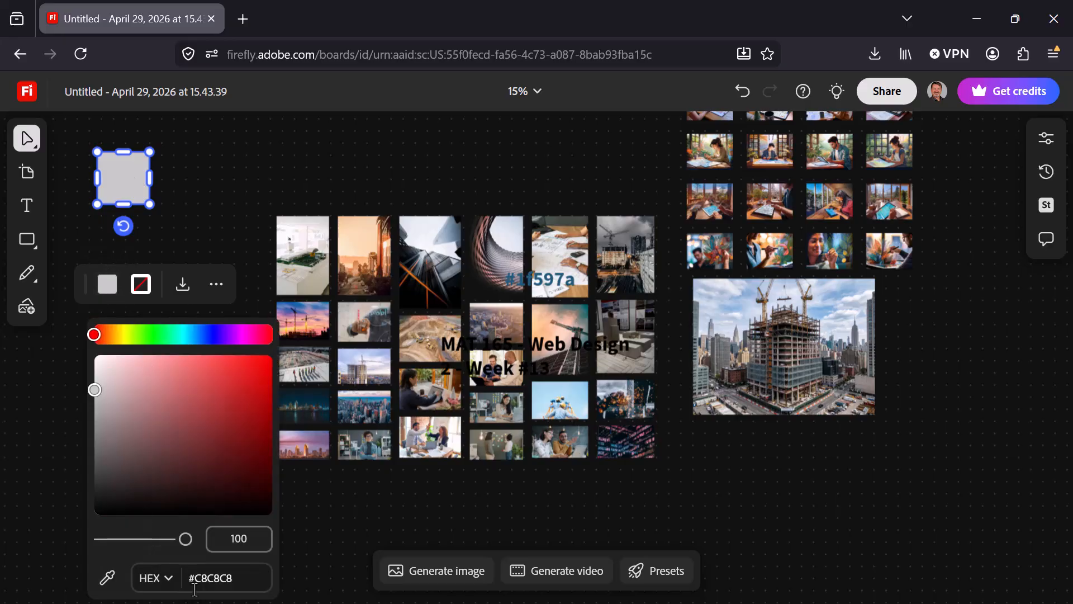
drag(194, 582, 267, 578)
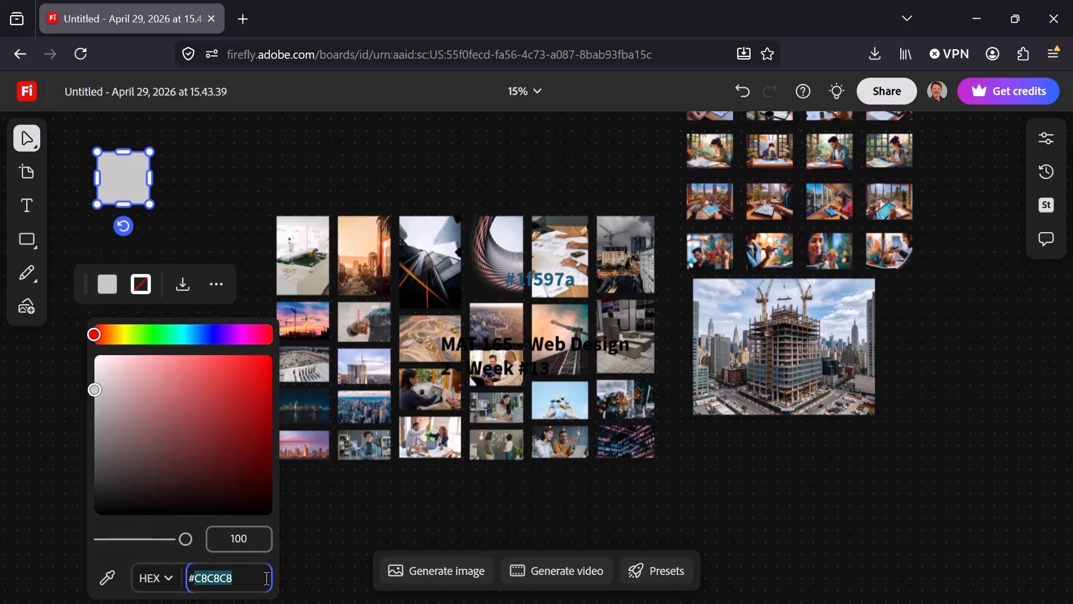
text(1f597A)
key(Return)
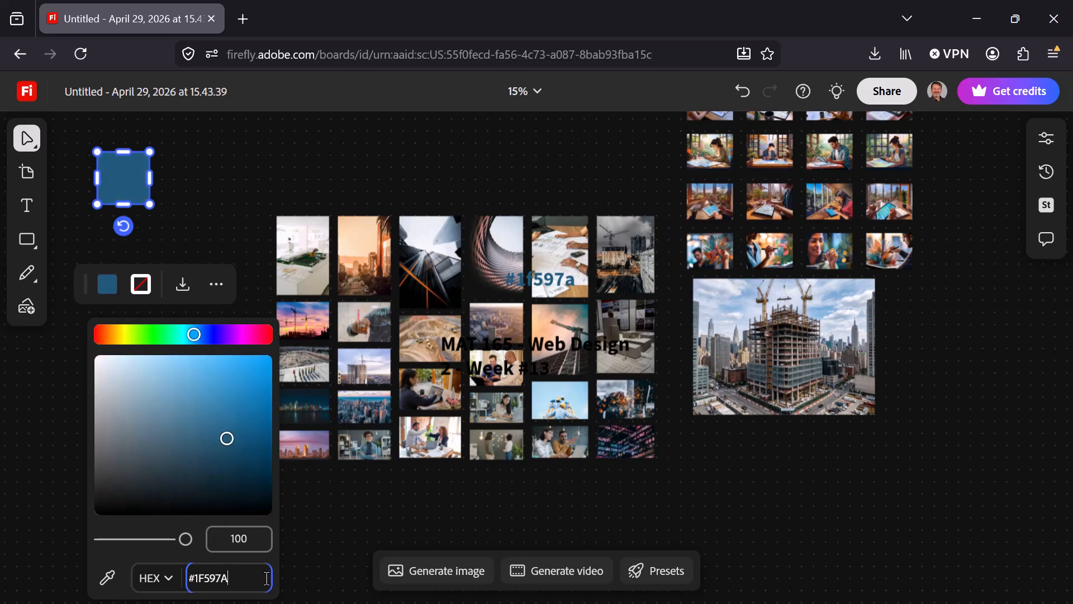
Remove the stray course-title text from the mosaic and place the "#1f597a" label directly beside the blue square.
click(194, 211)
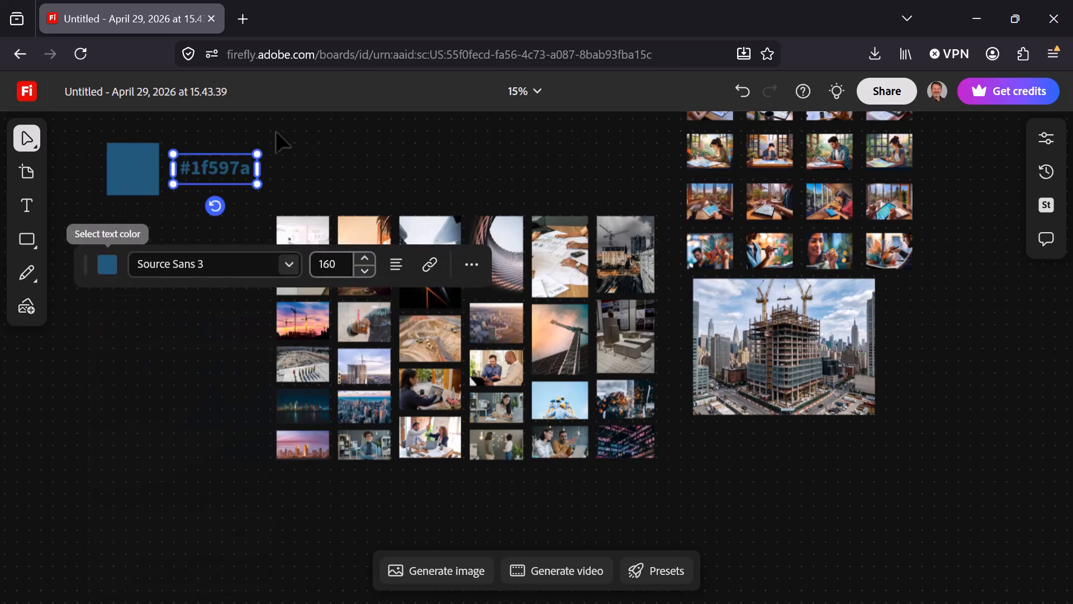
click(314, 157)
click(202, 186)
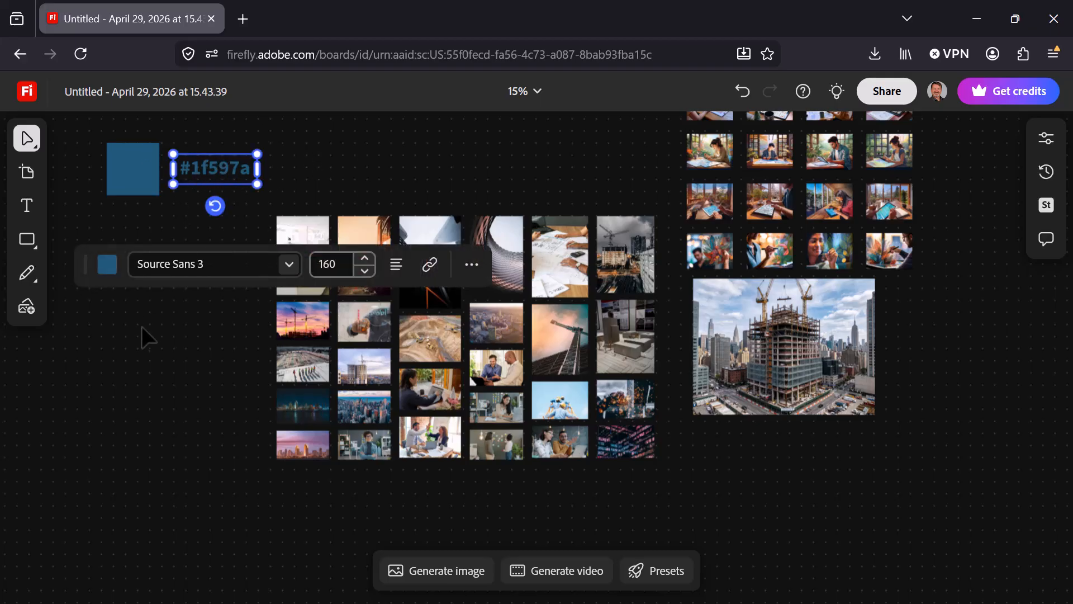
Duplicate the blue square and place the copy directly below the original.
click(141, 168)
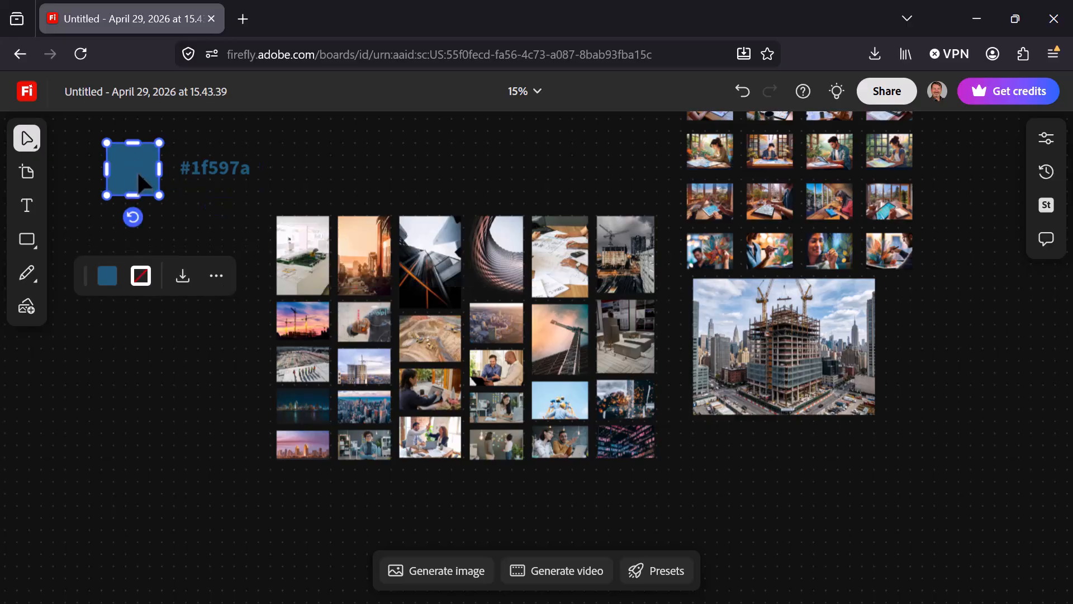
key(ctrl+c)
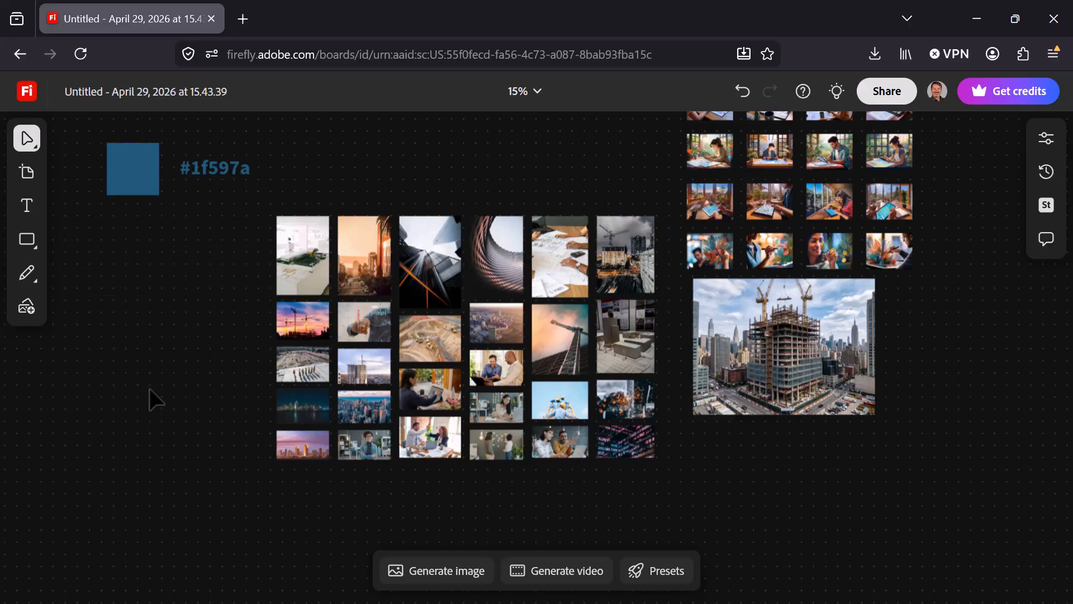
key(ctrl+v)
drag(194, 156, 134, 229)
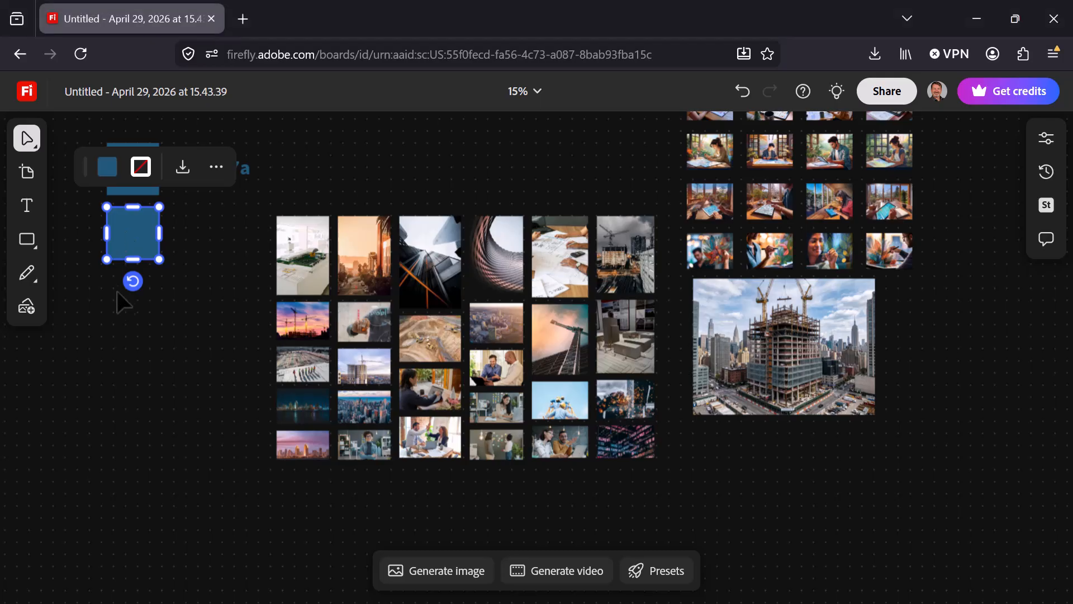
Set the lower square's fill to the custom hex color #C66199 and clear the selection.
click(107, 166)
click(108, 222)
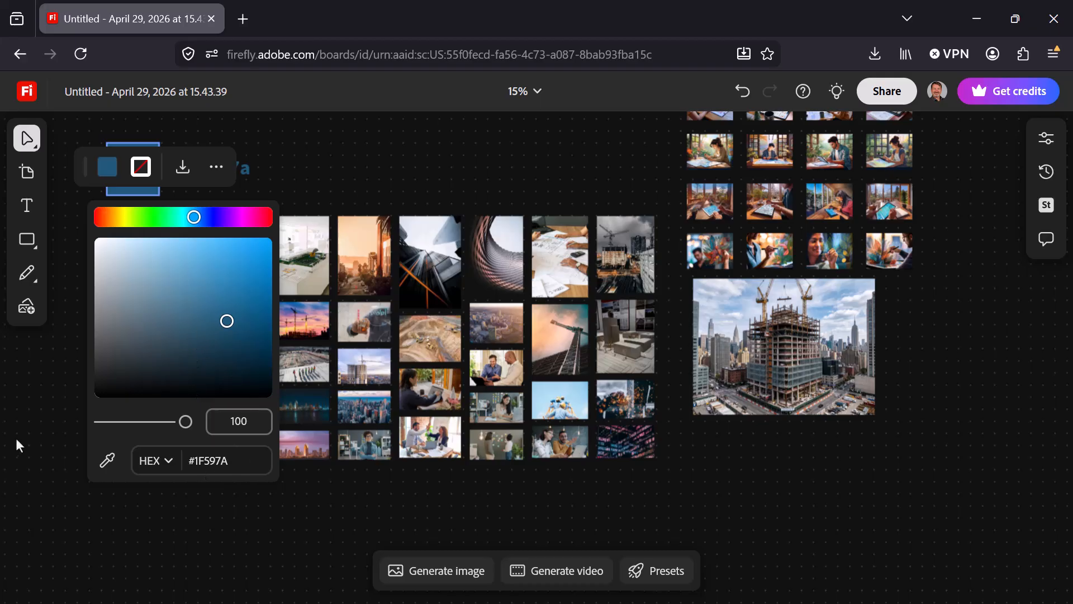
drag(229, 464, 191, 460)
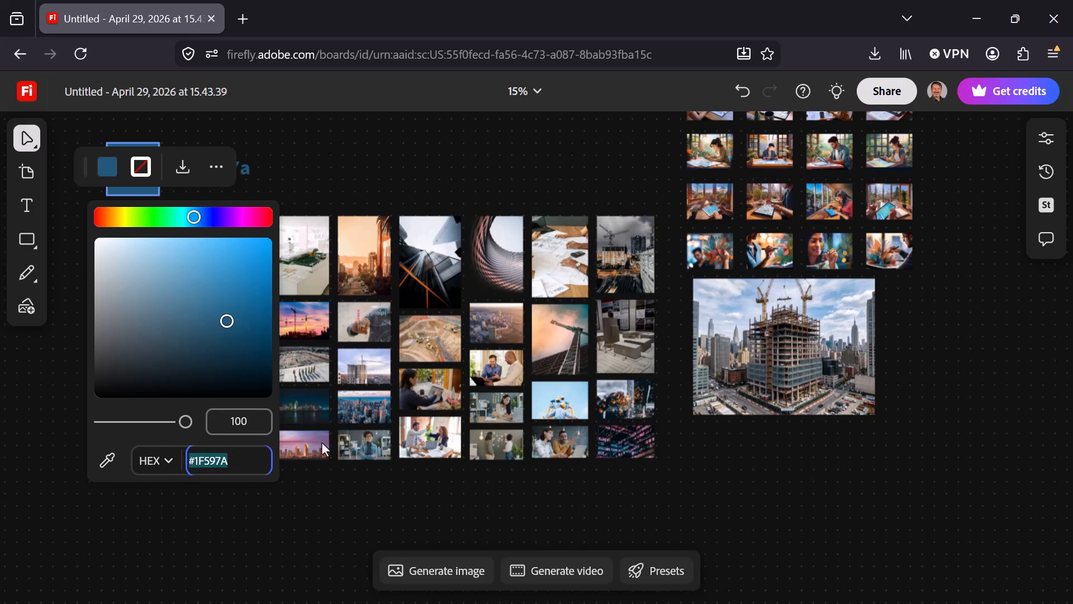
text(#)
key(alt+Tab)
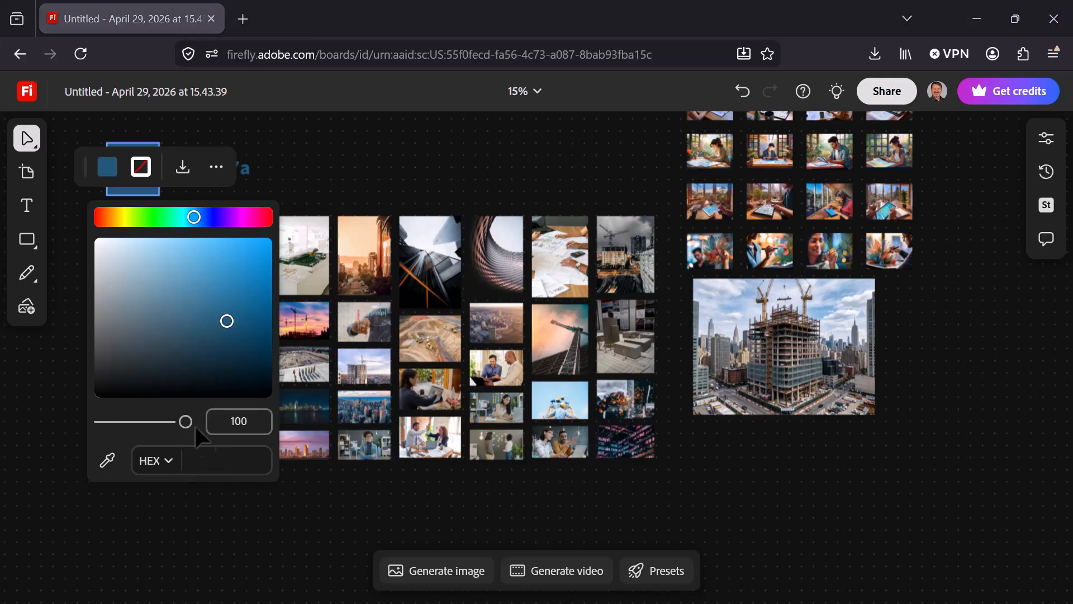
key(alt+Tab)
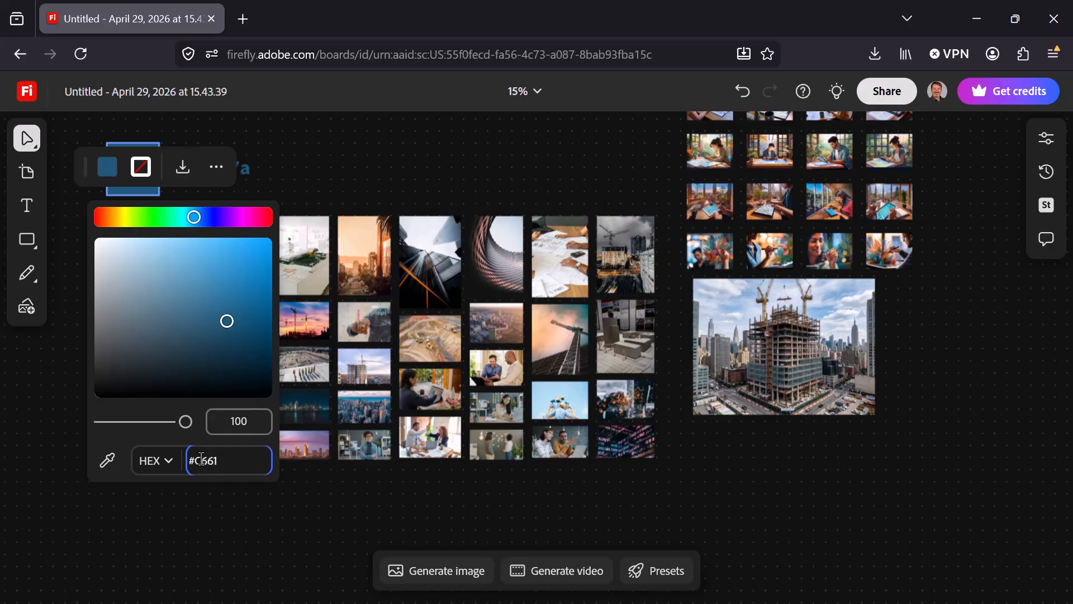
click(138, 443)
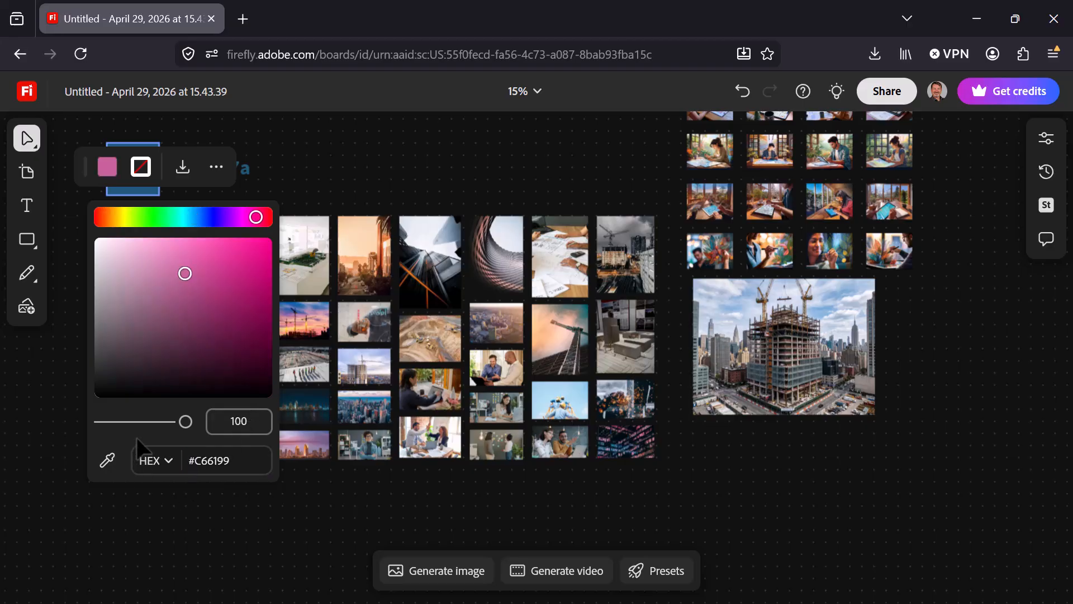
click(272, 147)
click(190, 283)
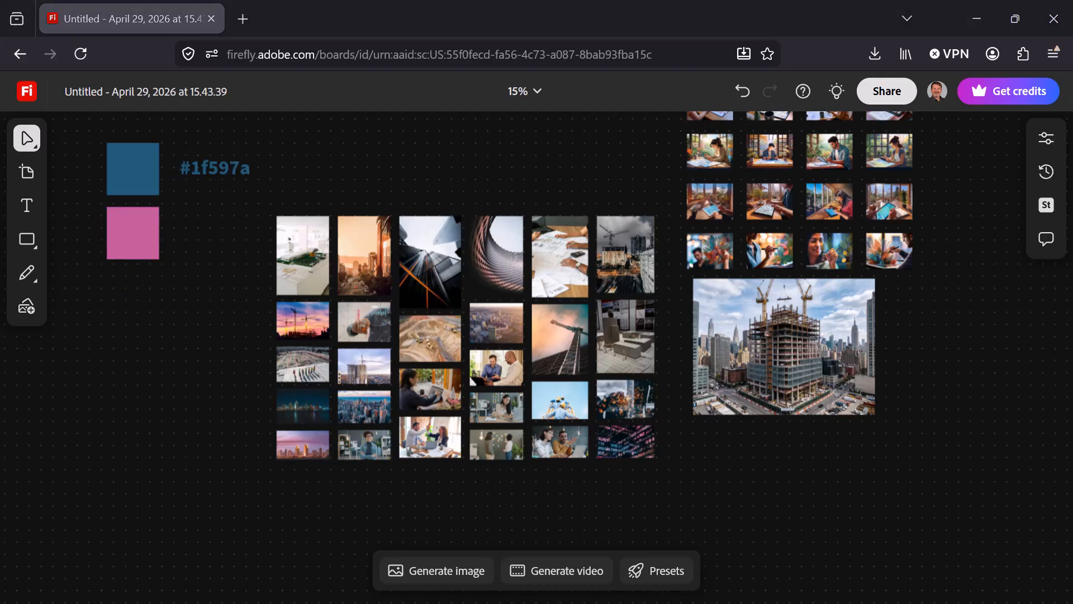
Paste the "#c66199" label beside the pink square and recolor its text by sampling that square's pink.
key(ctrl+v)
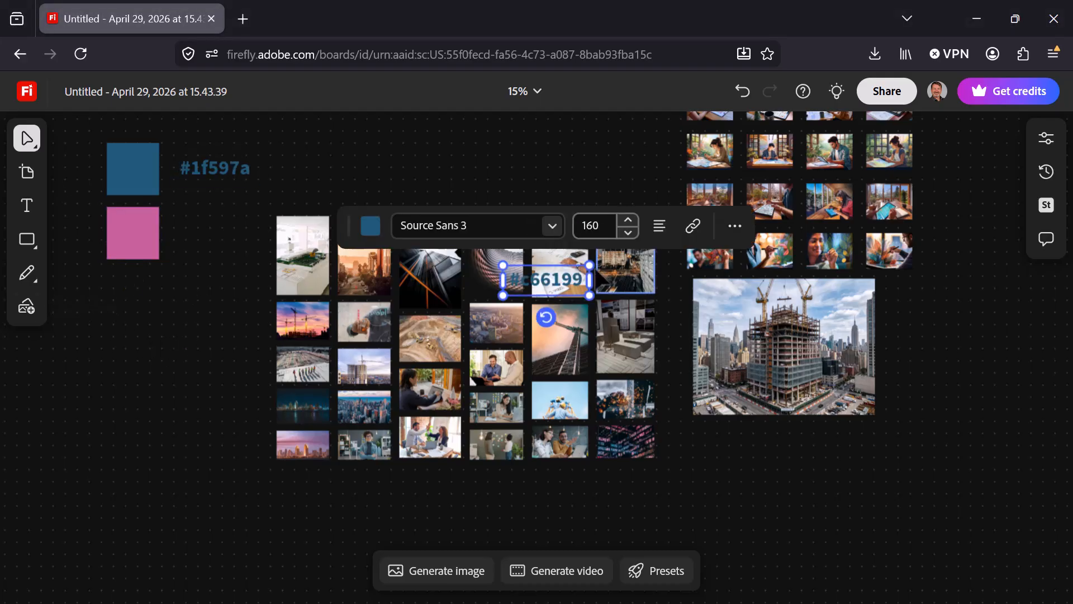
drag(540, 279, 214, 232)
click(131, 179)
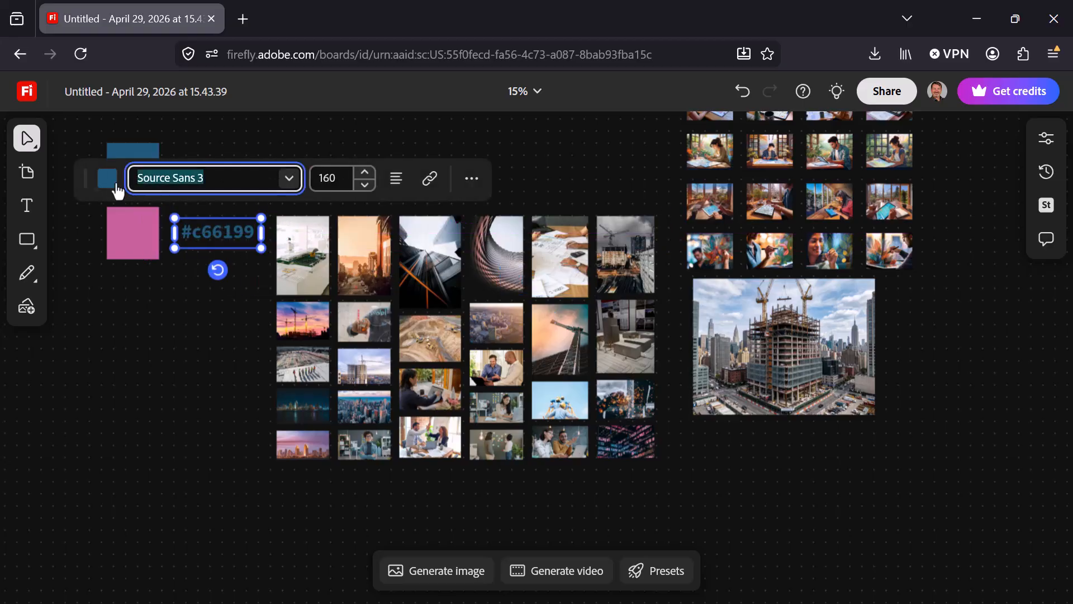
click(107, 177)
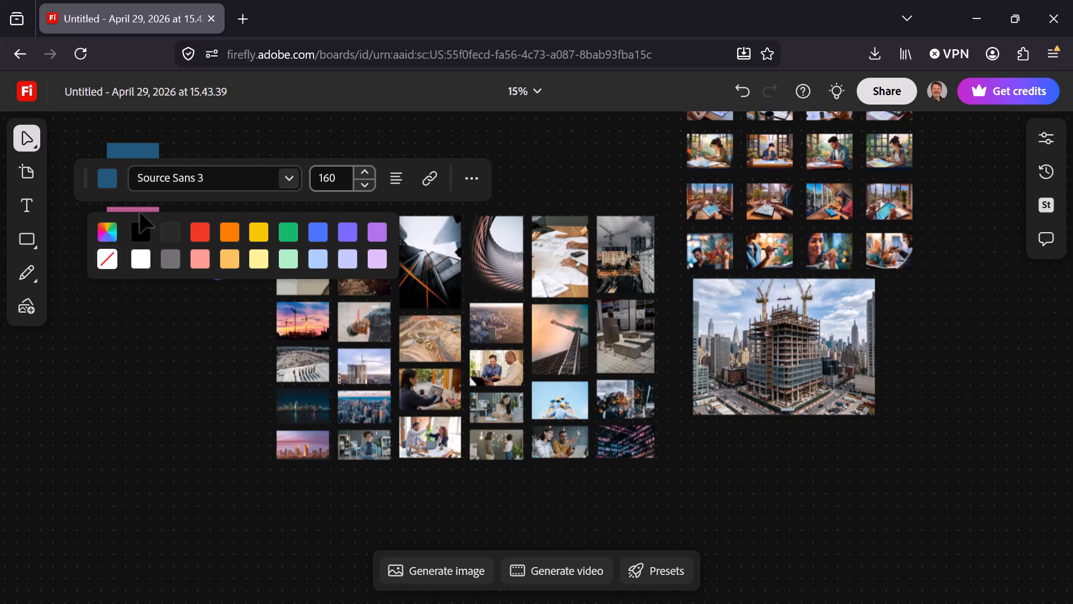
key(Escape)
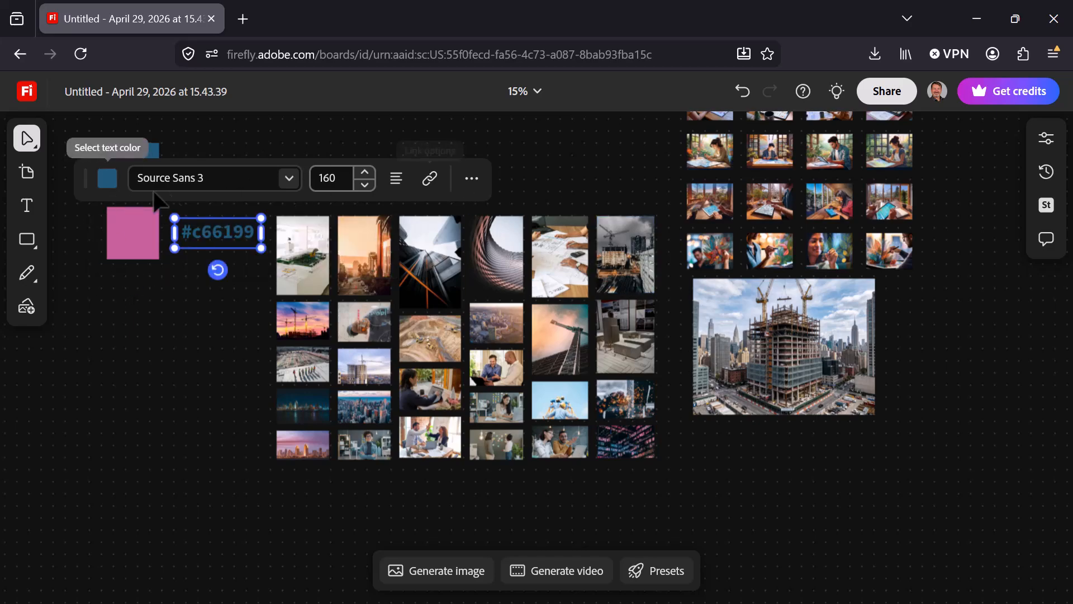
click(107, 188)
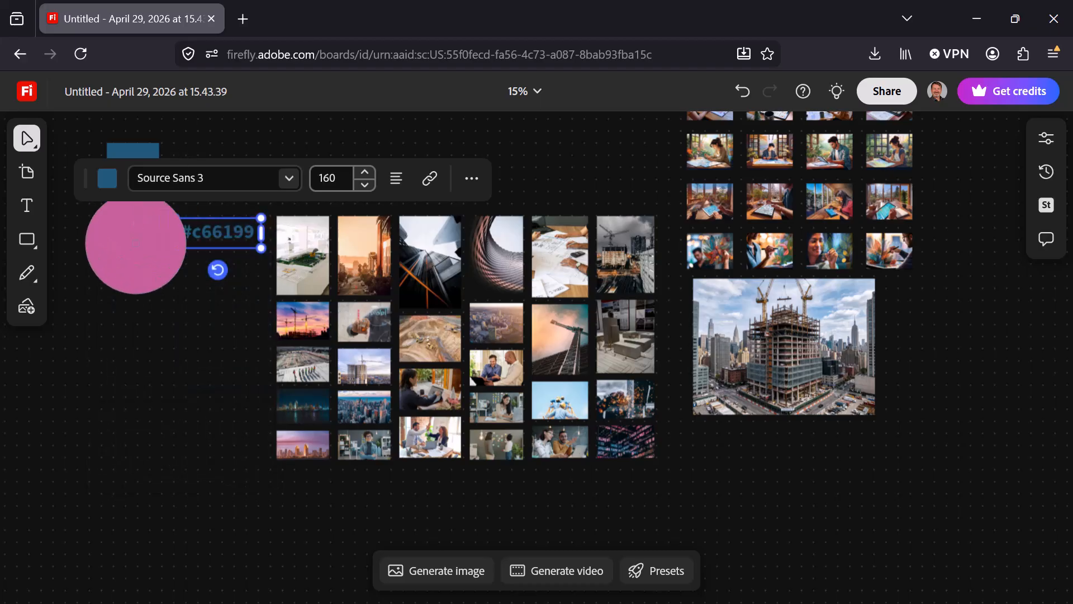
click(135, 244)
click(181, 396)
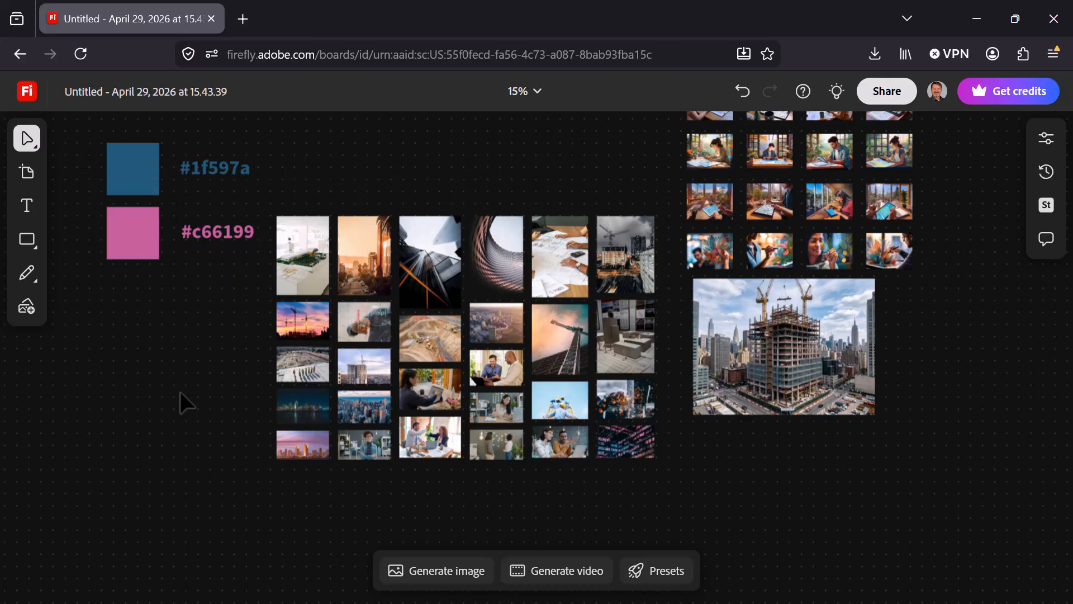
Add a text title reading "iPoint Advisors" and place it above the image mosaic.
scroll(180, 391, up, 2)
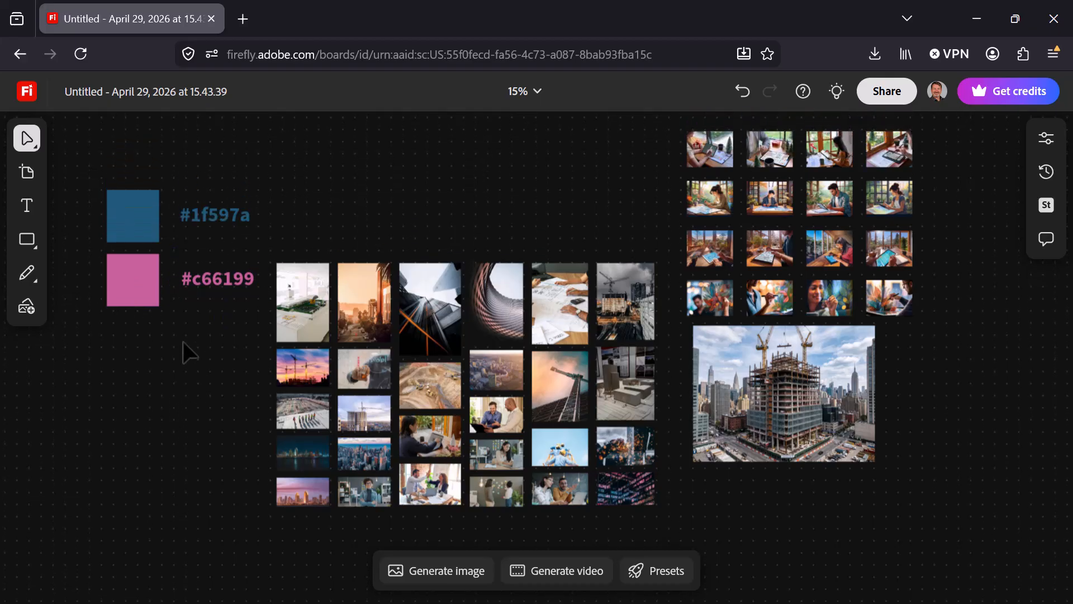
drag(91, 172, 246, 417)
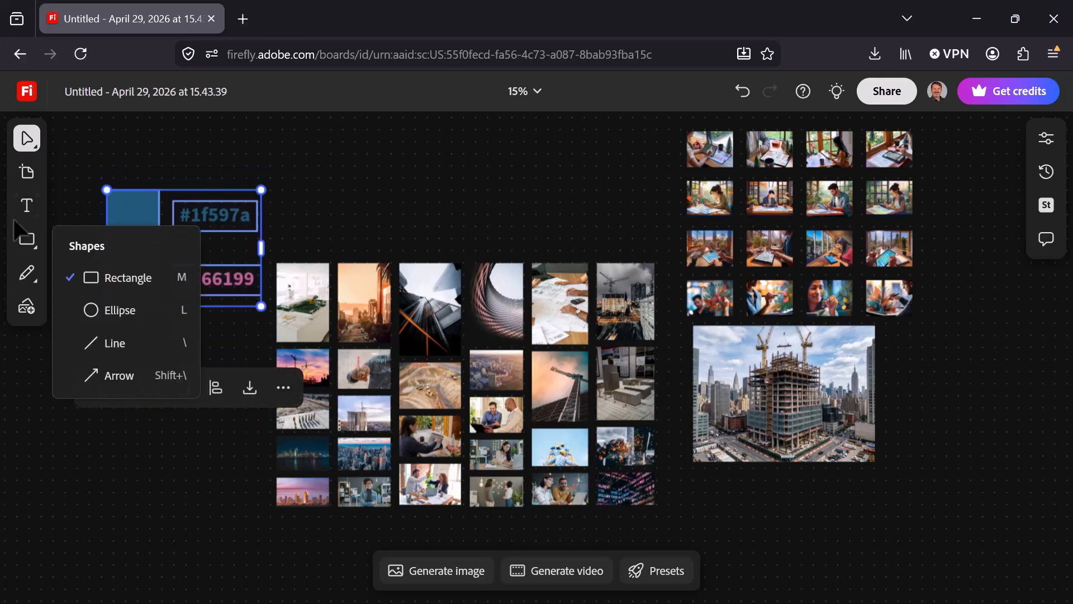
click(27, 215)
click(388, 148)
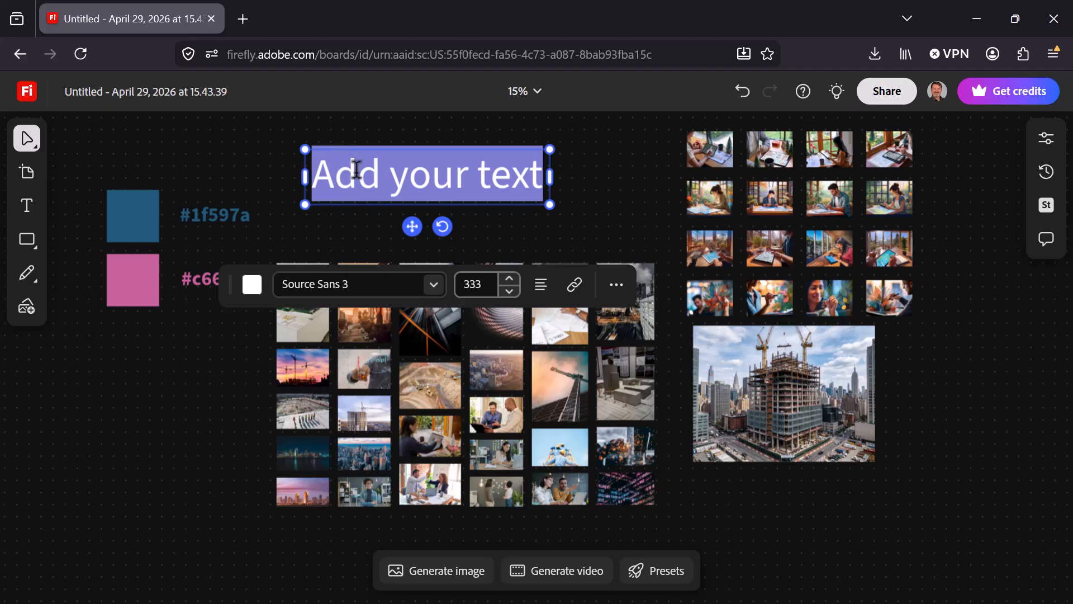
text(iPoint Advisors)
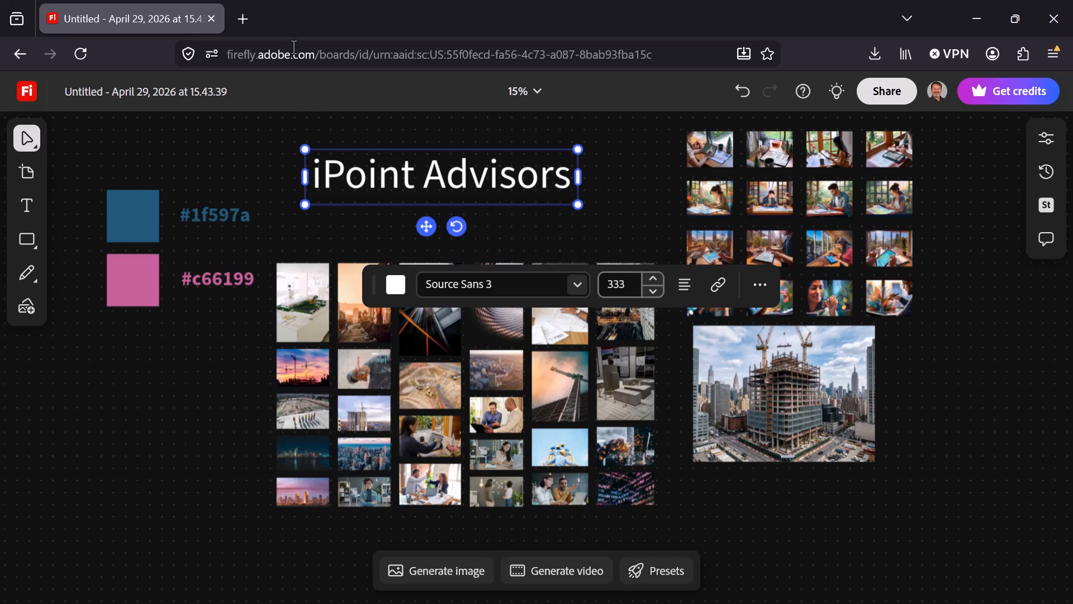
click(264, 140)
drag(354, 181, 356, 166)
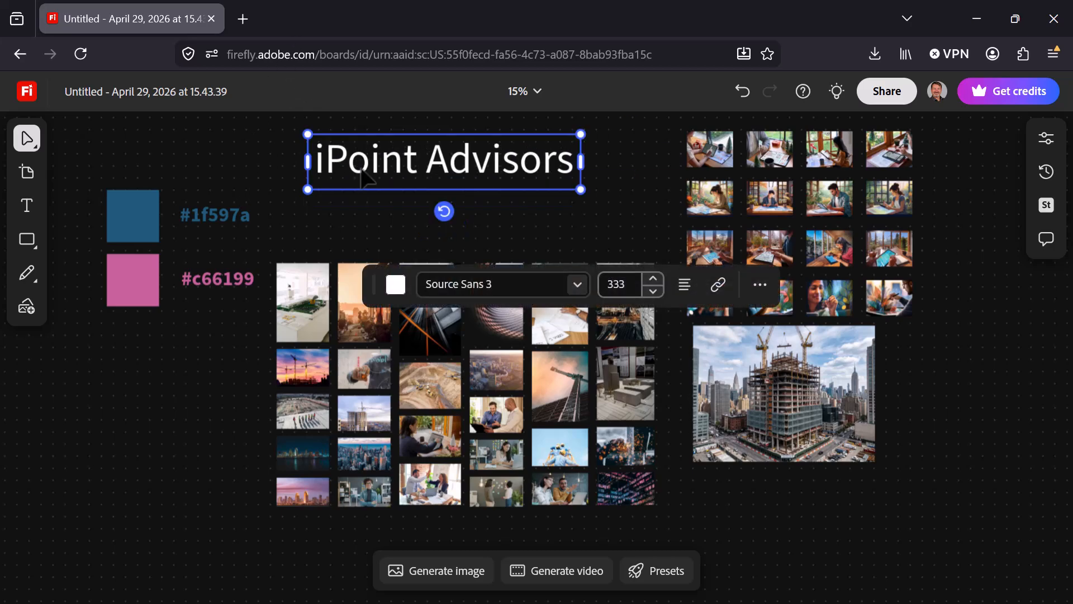
scroll(392, 185, up, 1)
drag(397, 197, 448, 164)
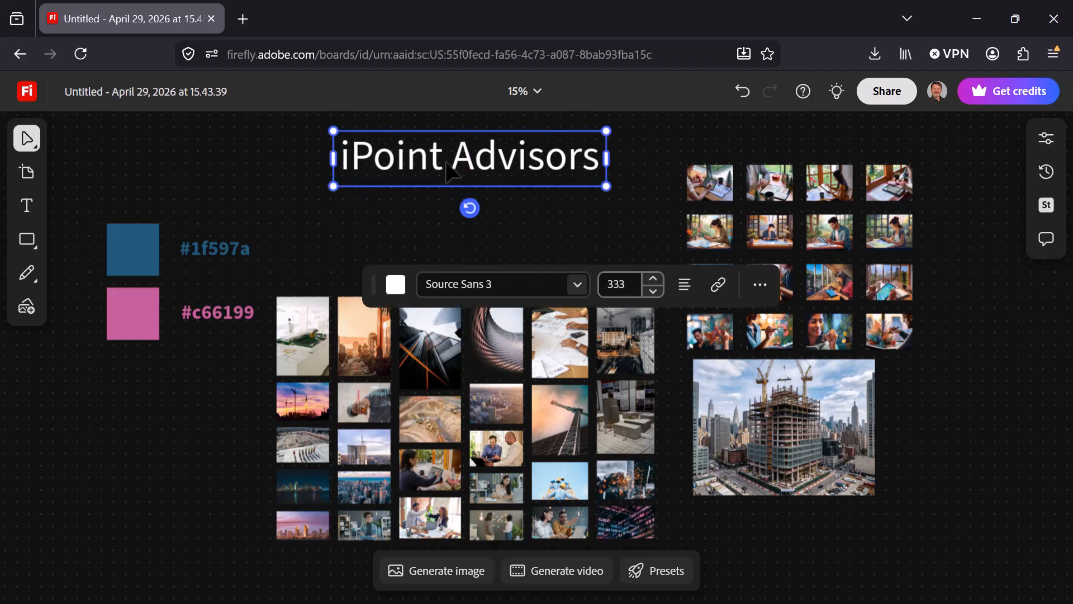
Change the title's font to Bungee.
click(578, 284)
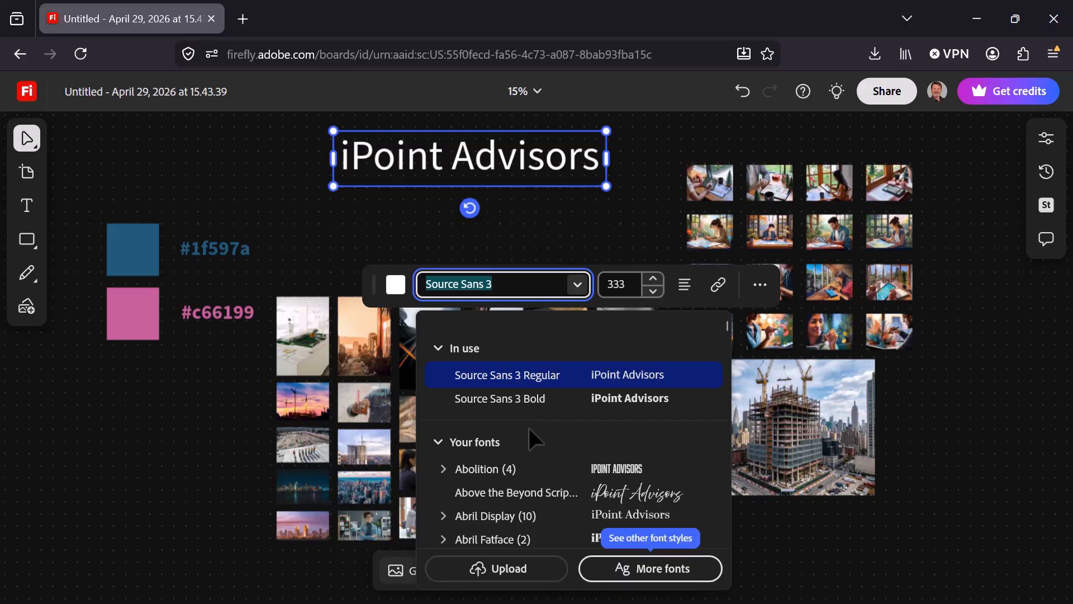
scroll(530, 448, down, 6)
scroll(553, 442, up, 6)
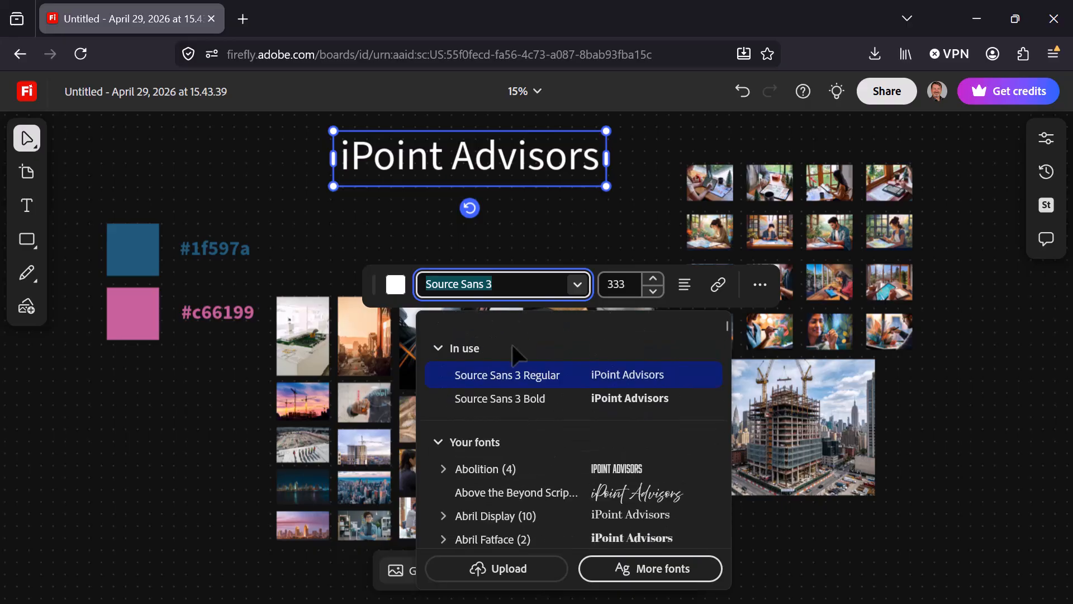
scroll(554, 453, down, 10)
scroll(559, 453, down, 5)
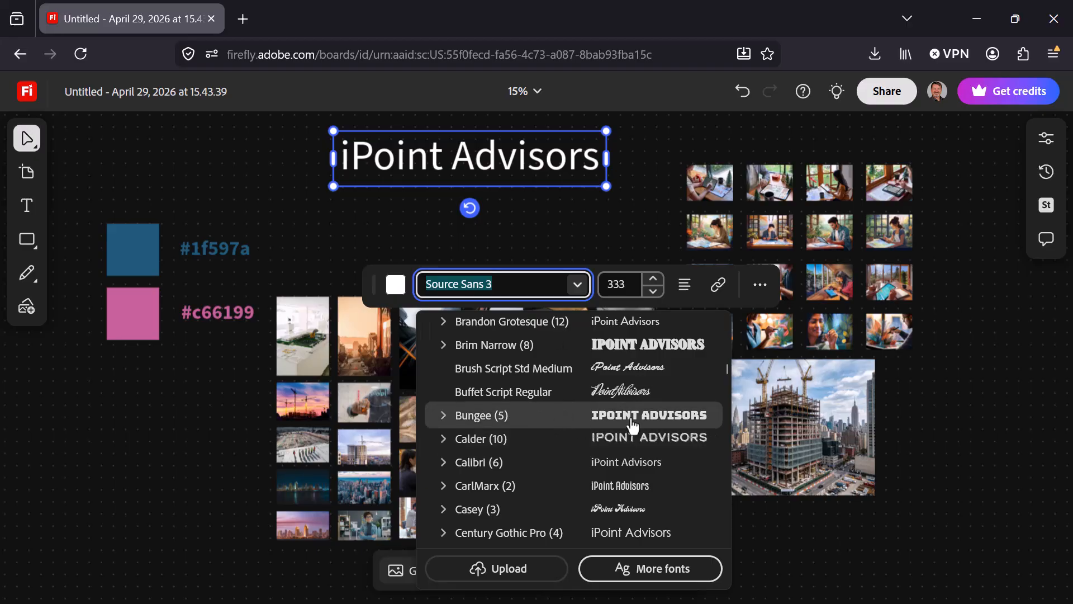
click(561, 415)
key(Escape)
click(403, 133)
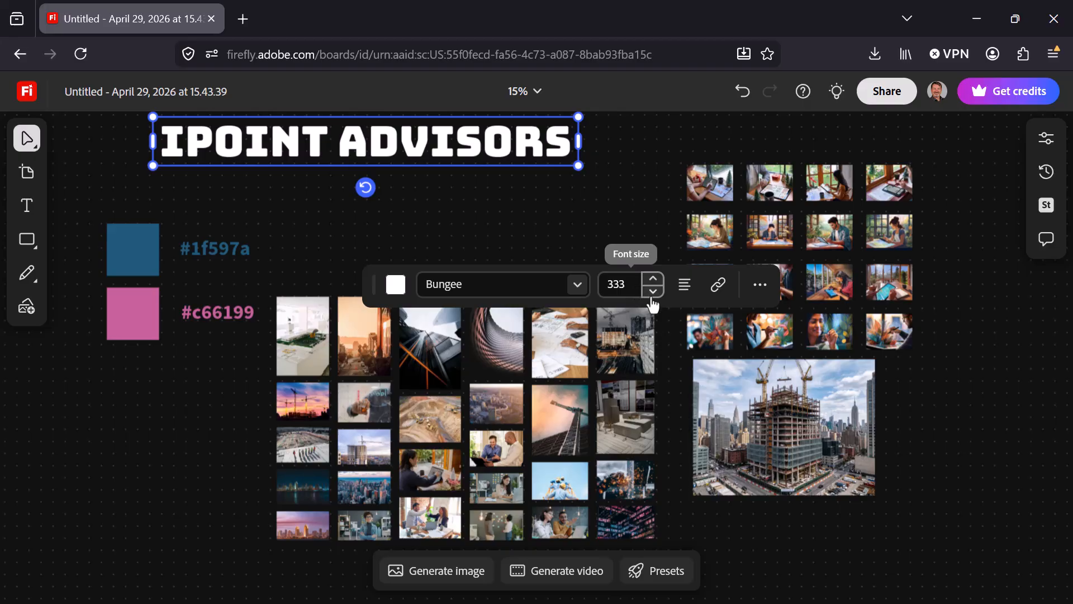
Reduce the title's font size to 326 and reposition it above the color swatches and mosaic.
click(653, 296)
click(653, 296)
click(653, 296)
click(652, 296)
click(653, 295)
click(653, 295)
click(653, 296)
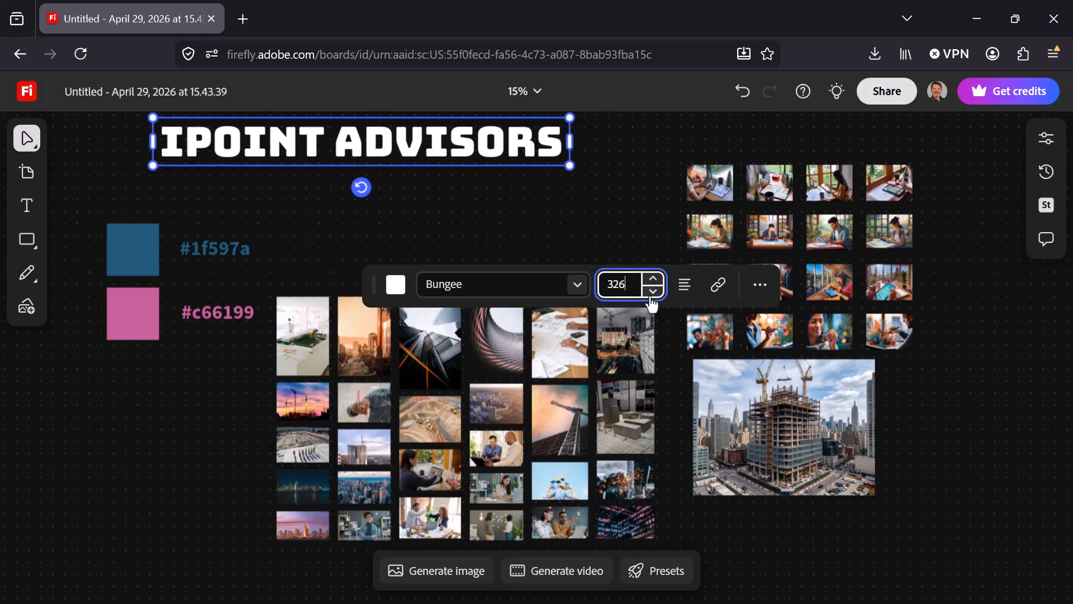
click(760, 286)
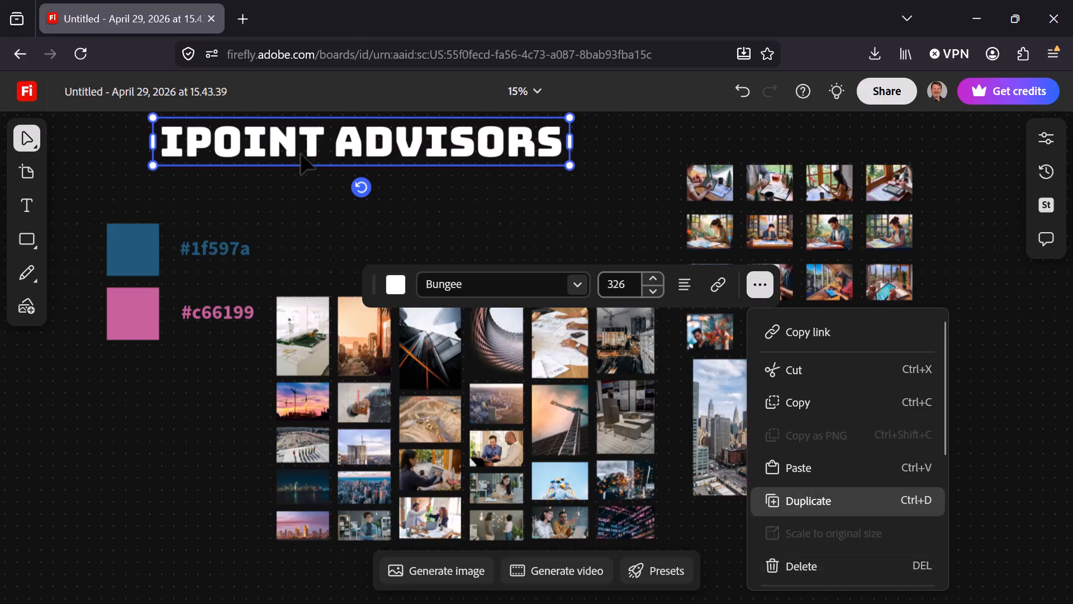
drag(275, 157, 314, 168)
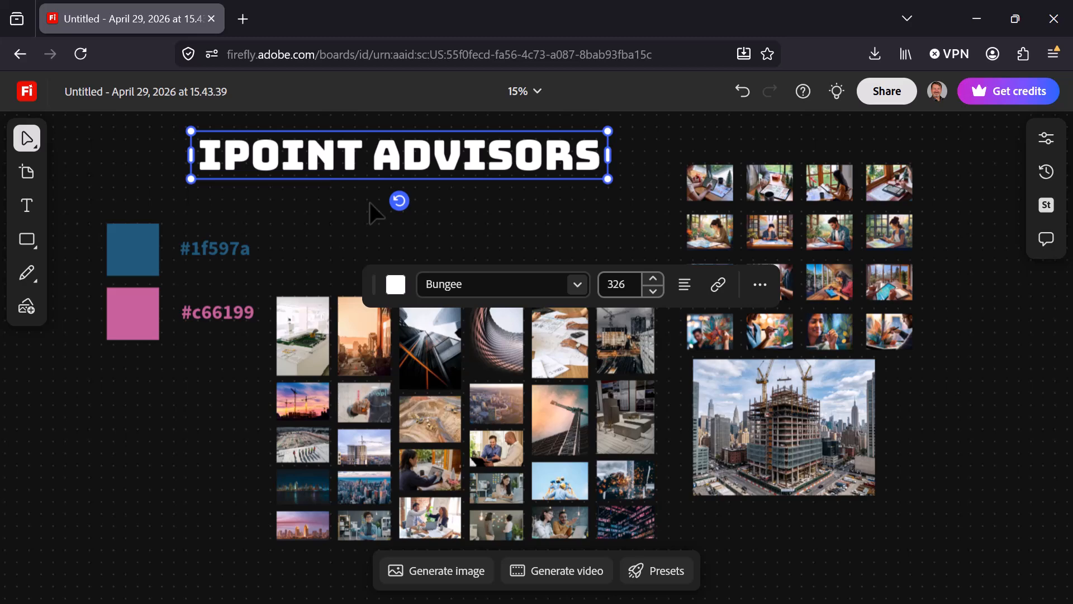
key(ctrl+minus)
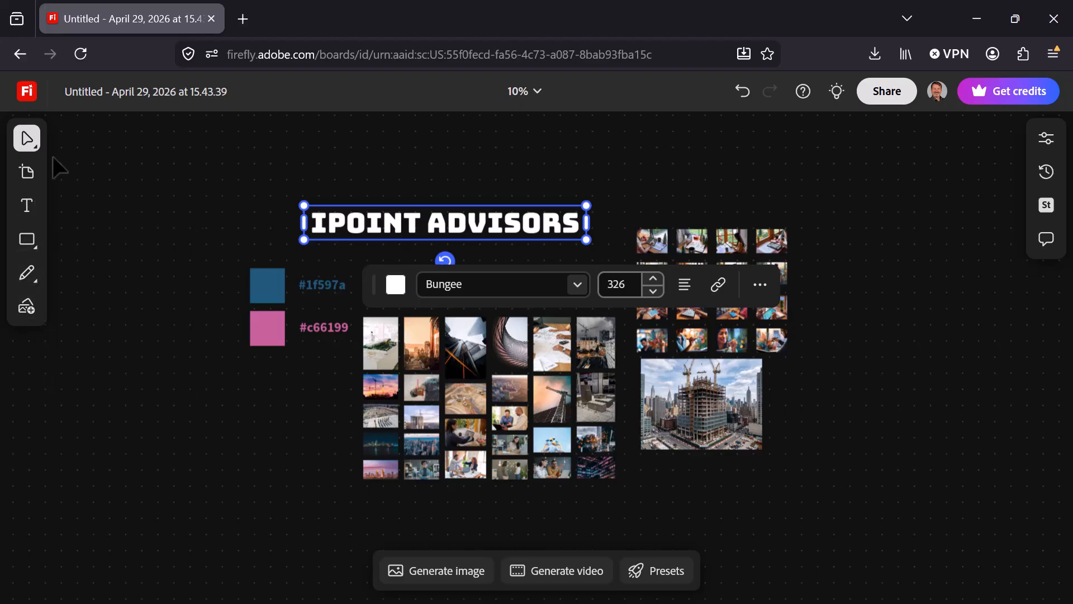
click(28, 174)
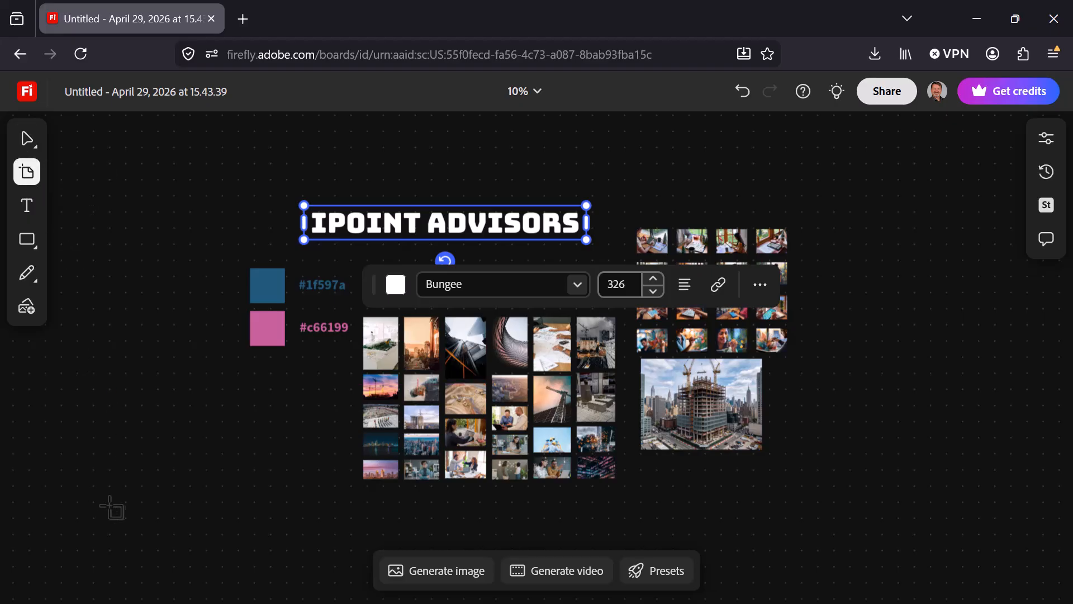
drag(109, 505, 359, 452)
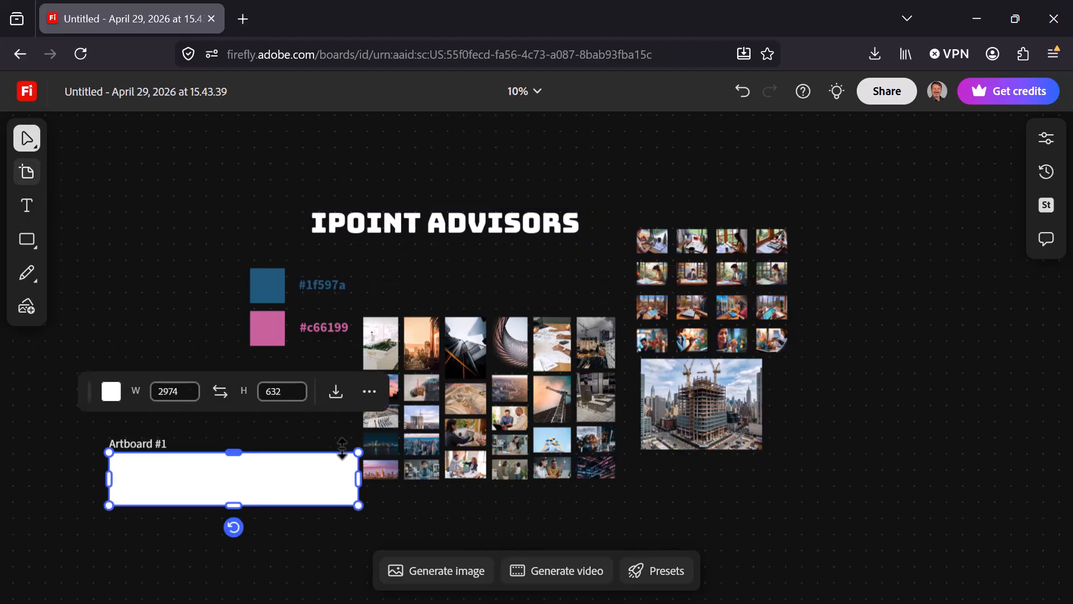
key(ctrl+z)
Draw an artboard in the empty space beside the moodboard content and set its size to 4000 wide by 3000 high.
drag(234, 460, 568, 451)
click(26, 171)
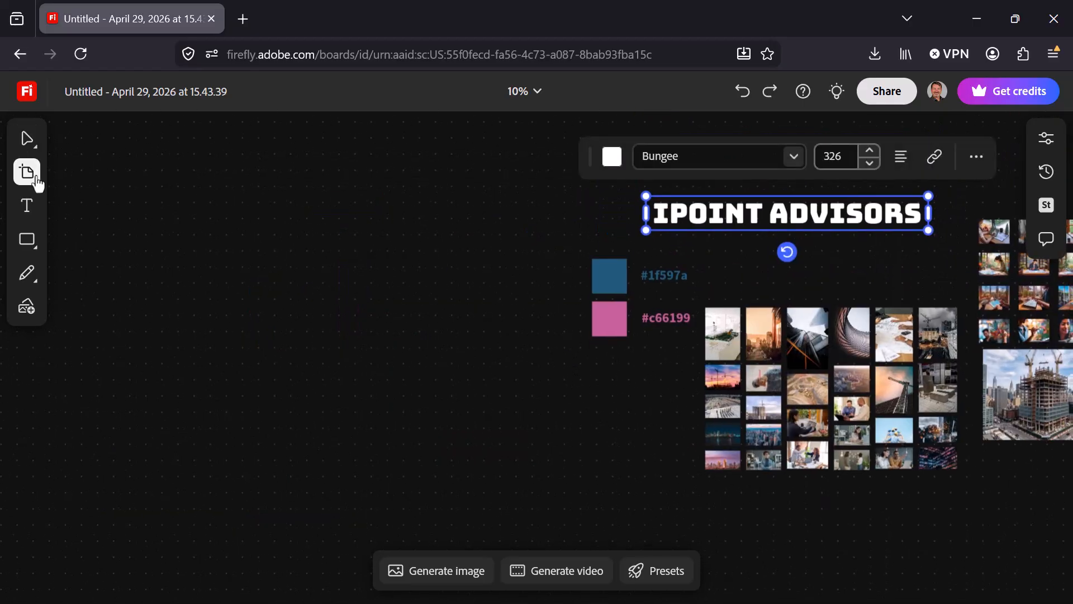
drag(111, 168, 536, 464)
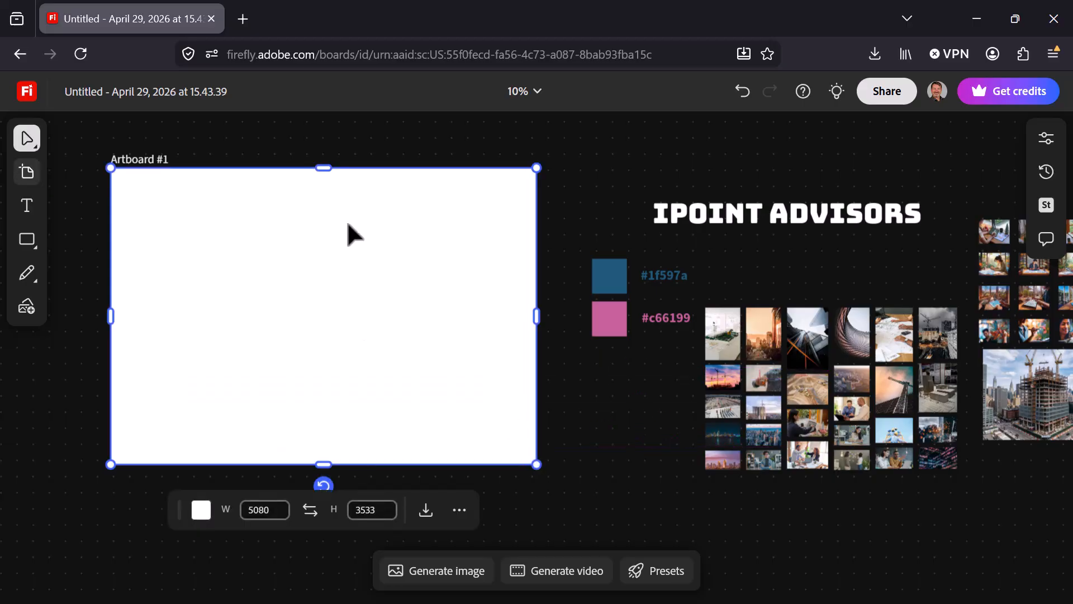
click(277, 509)
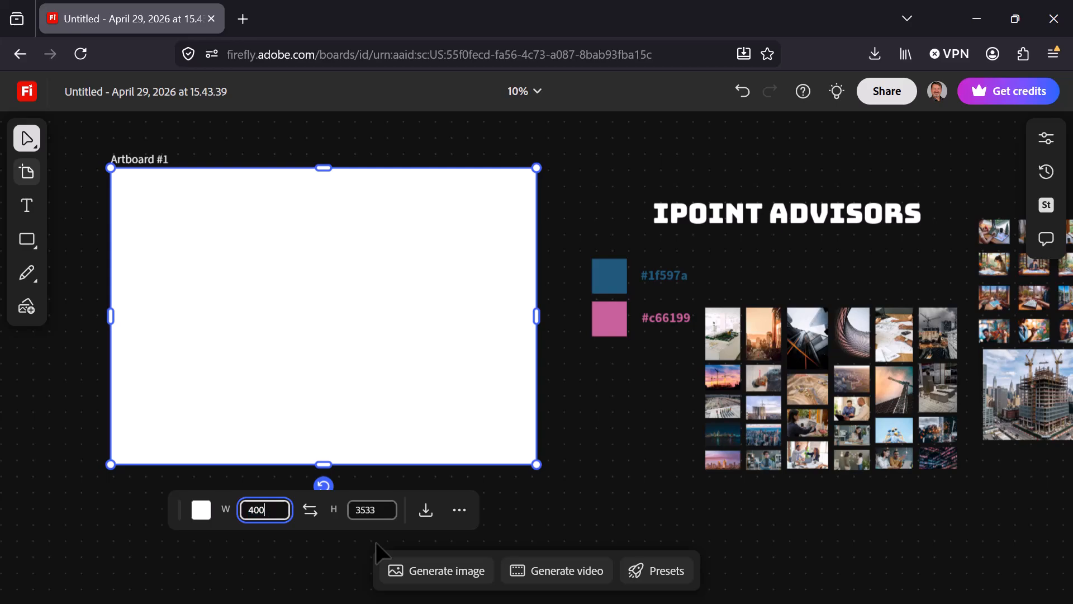
text(4000)
key(Tab)
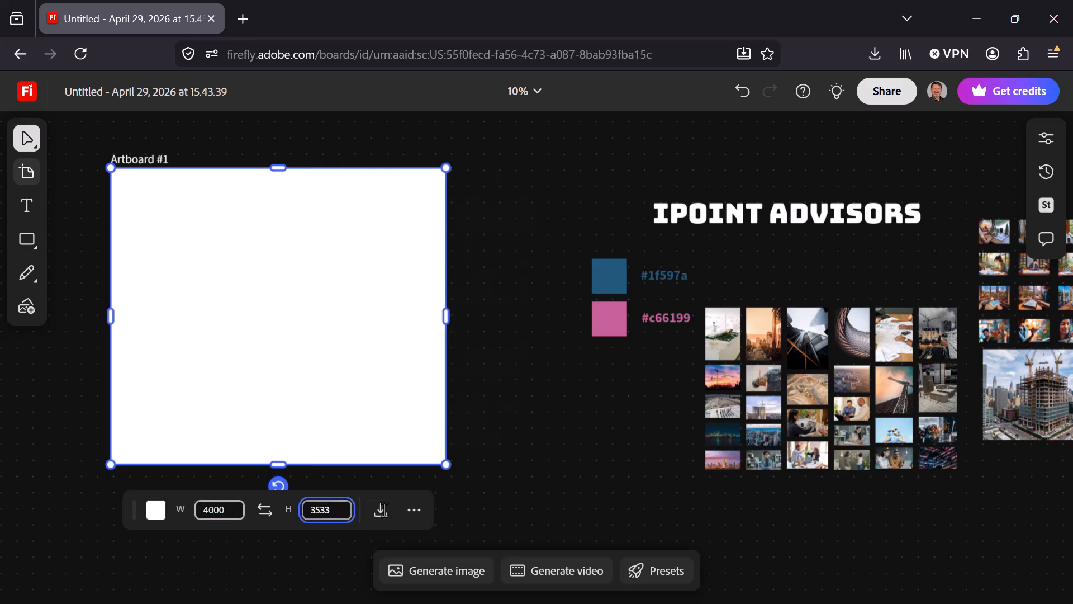
text(3000)
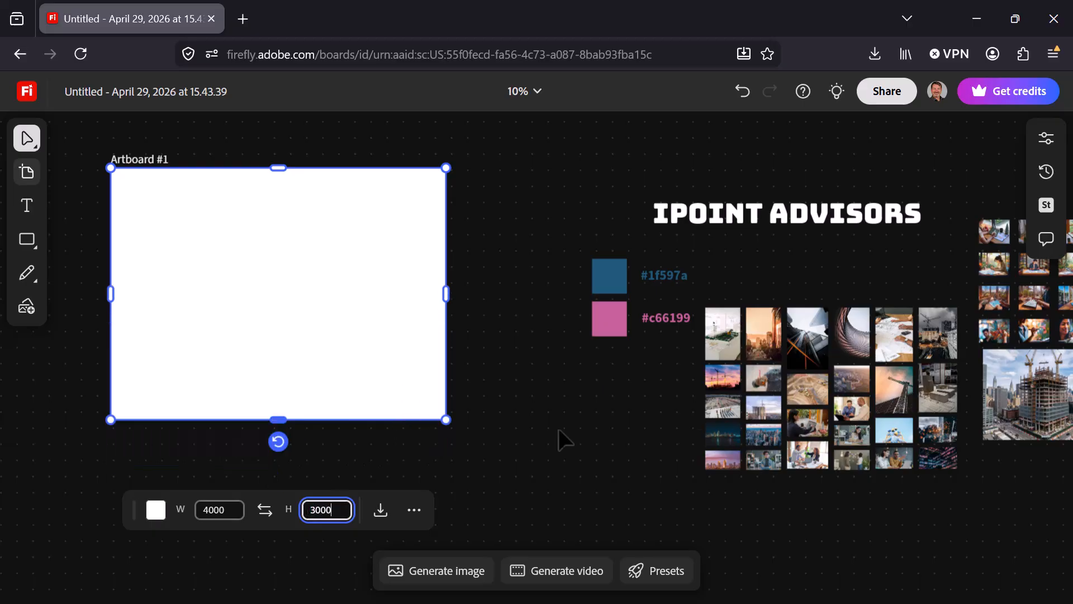
Move the "iPoint Advisors" title onto the artboard and recolor it by sampling the pink square.
click(712, 223)
drag(724, 226, 260, 216)
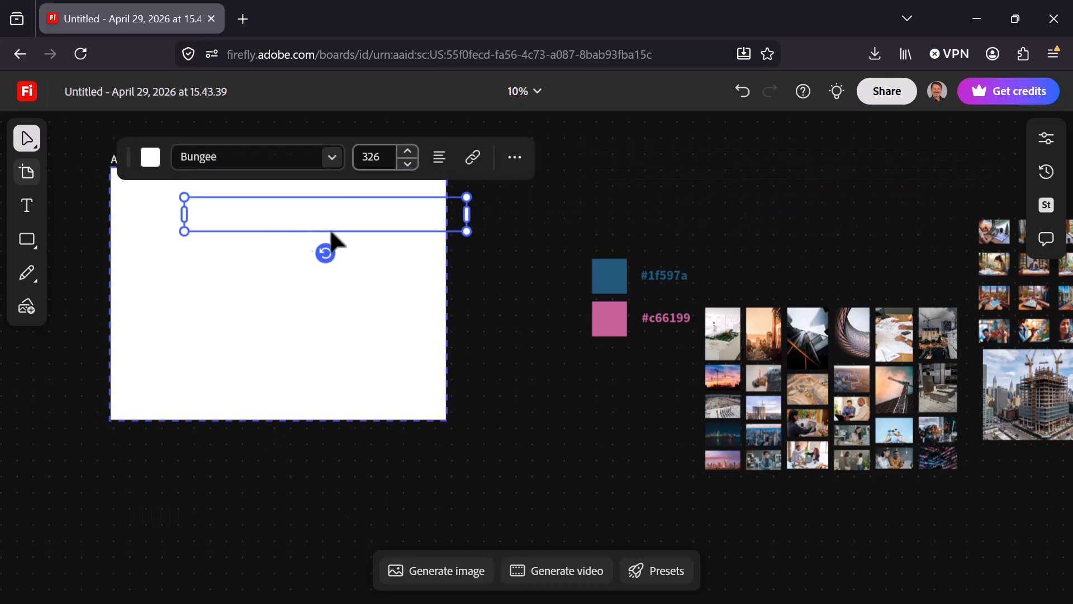
click(150, 158)
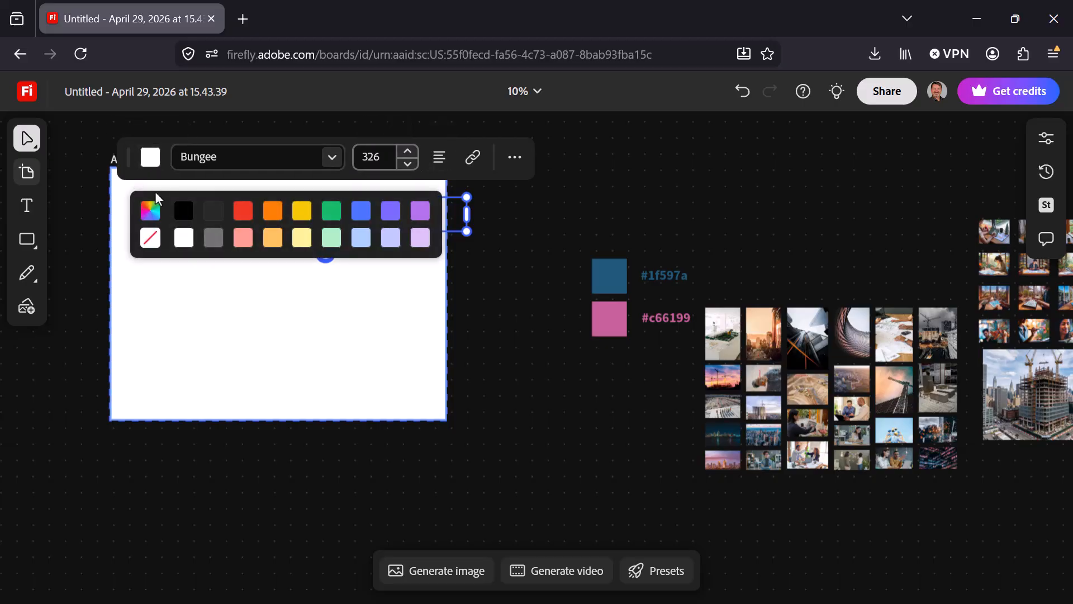
click(150, 211)
click(152, 455)
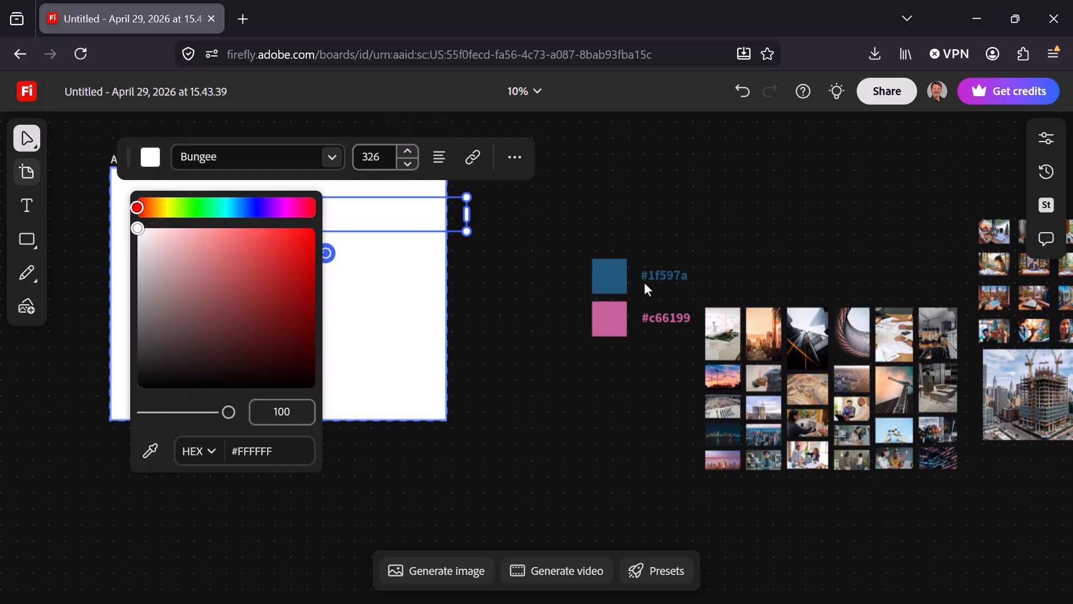
click(149, 449)
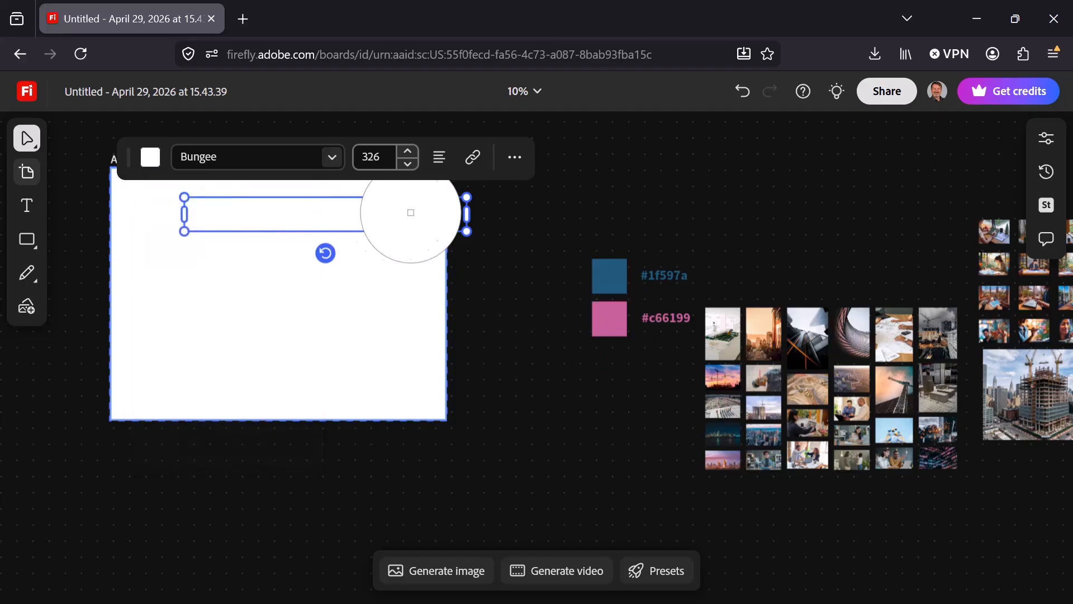
click(601, 316)
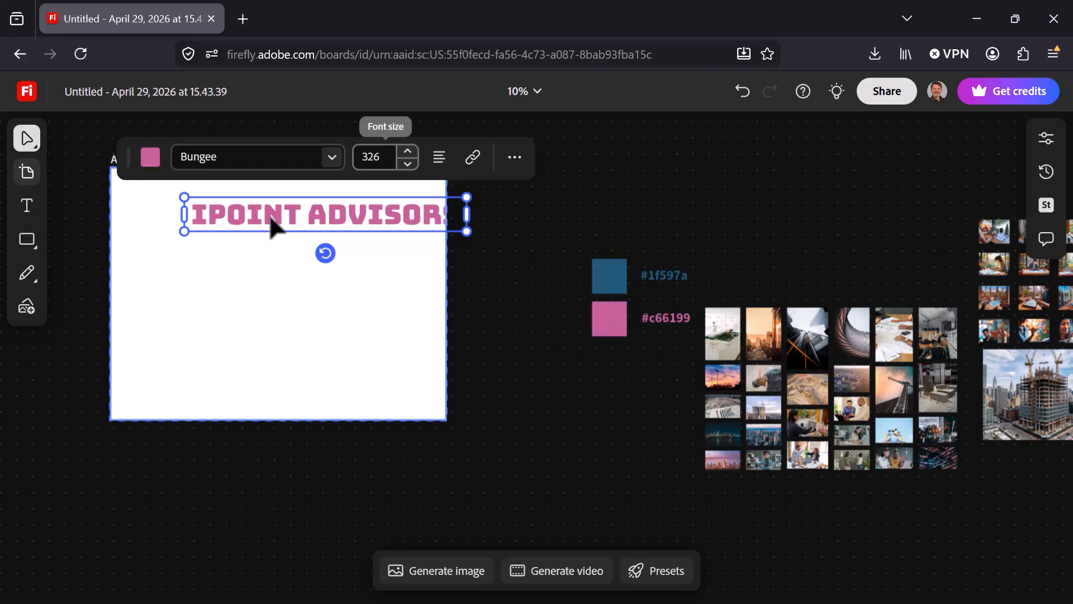
Place the title in the artboard's upper-left corner and scale it down to font size 174.
drag(324, 224, 248, 189)
drag(397, 206, 274, 181)
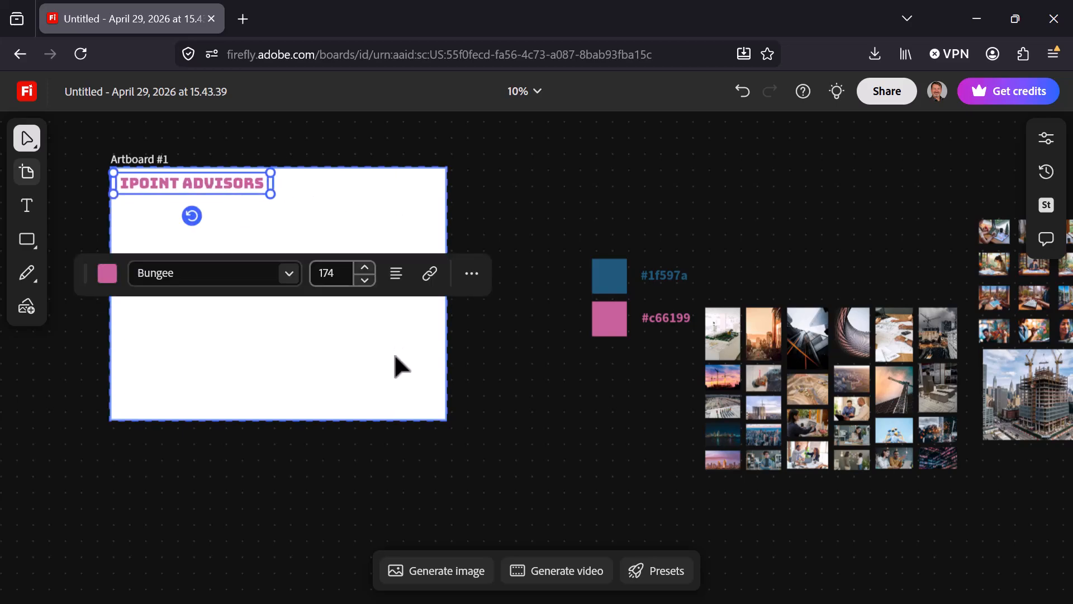
Copy the blue and pink squares onto the artboard, directly below the title.
drag(585, 231, 595, 344)
drag(615, 291, 137, 226)
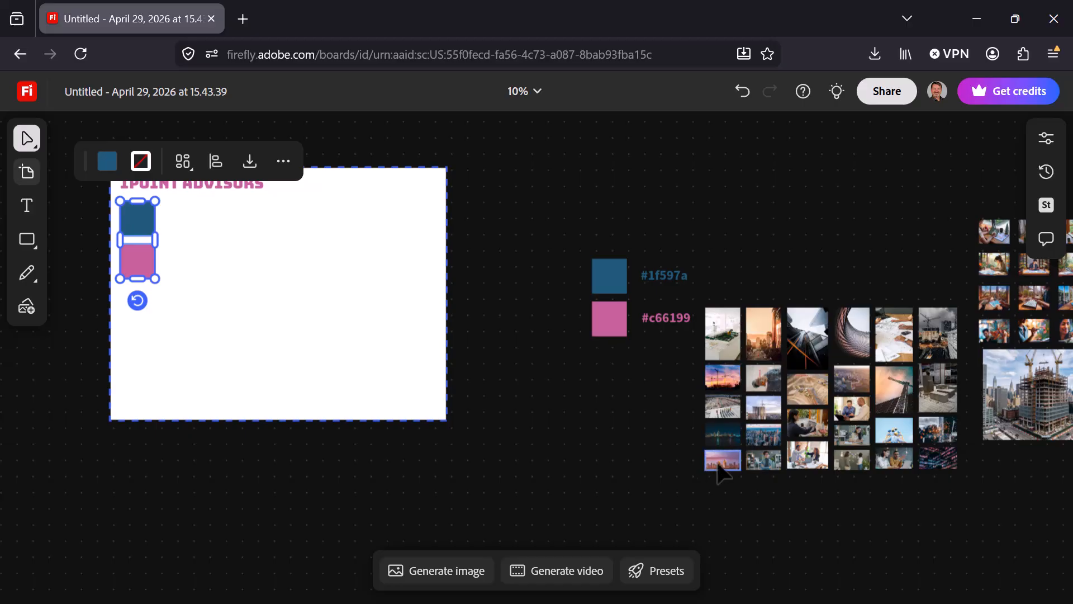
Move the dark image of illuminated building windows beside the artboard's color squares and enlarge it to the combined height of both squares.
click(937, 458)
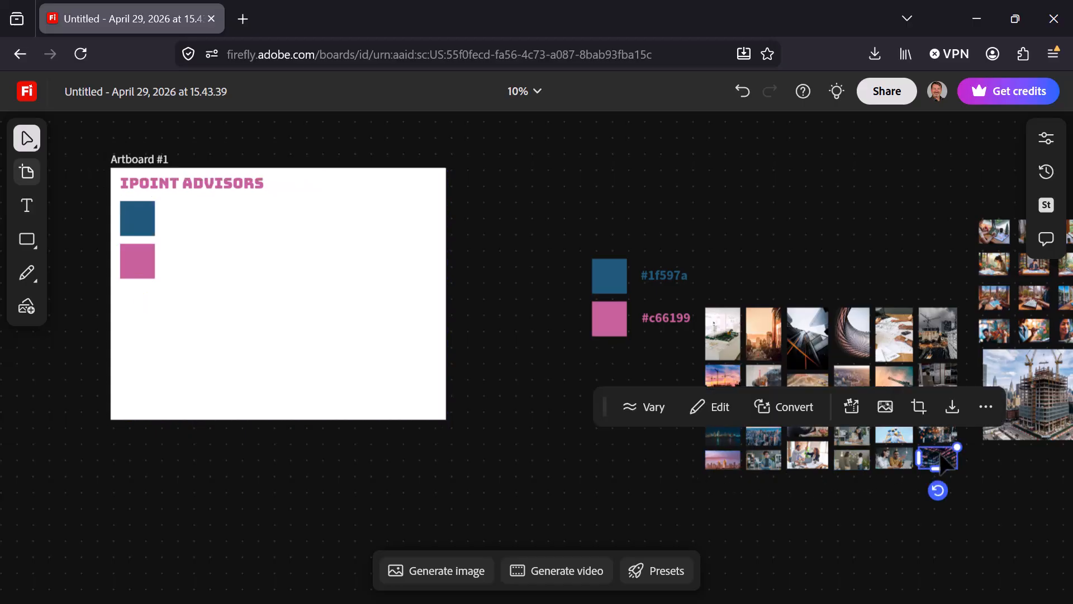
drag(945, 464, 201, 215)
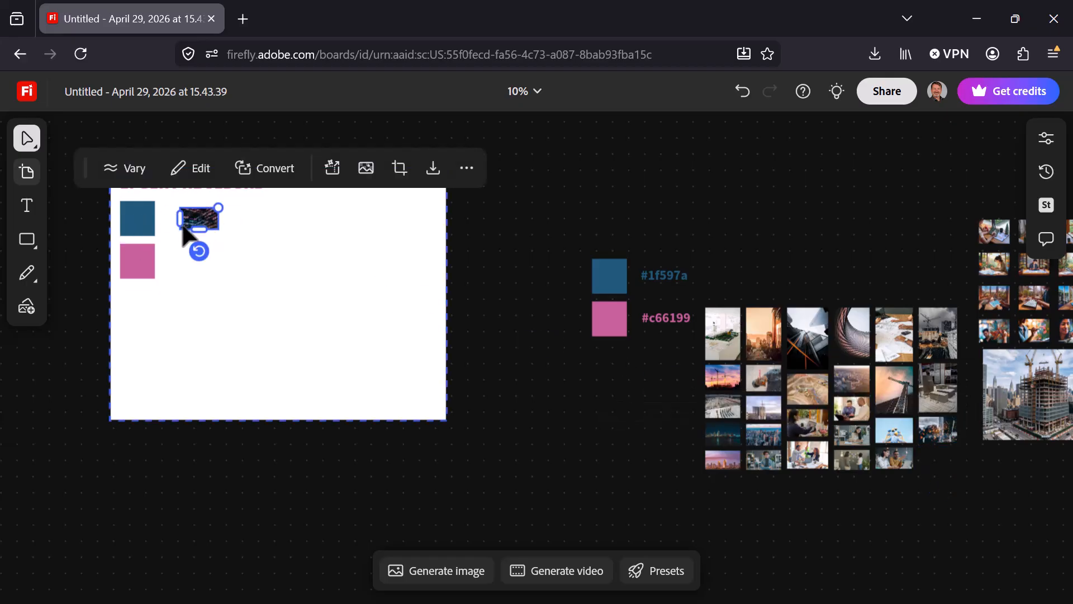
mouse_move(219, 208)
mouse_down()
mouse_move(260, 183)
mouse_move(204, 222)
mouse_up()
drag(249, 249, 297, 305)
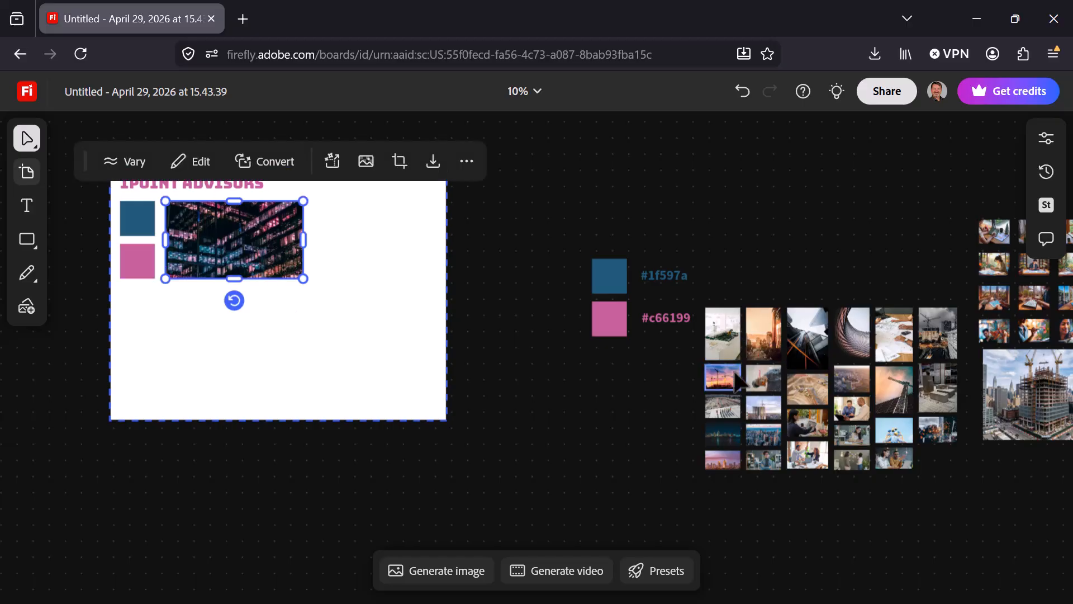
Place the sunset construction cranes image beside the illuminated building image on the artboard and scale it to the same height.
click(727, 380)
drag(727, 383, 420, 282)
drag(352, 238, 348, 239)
Select the artboard and download it as a JPG image.
click(253, 353)
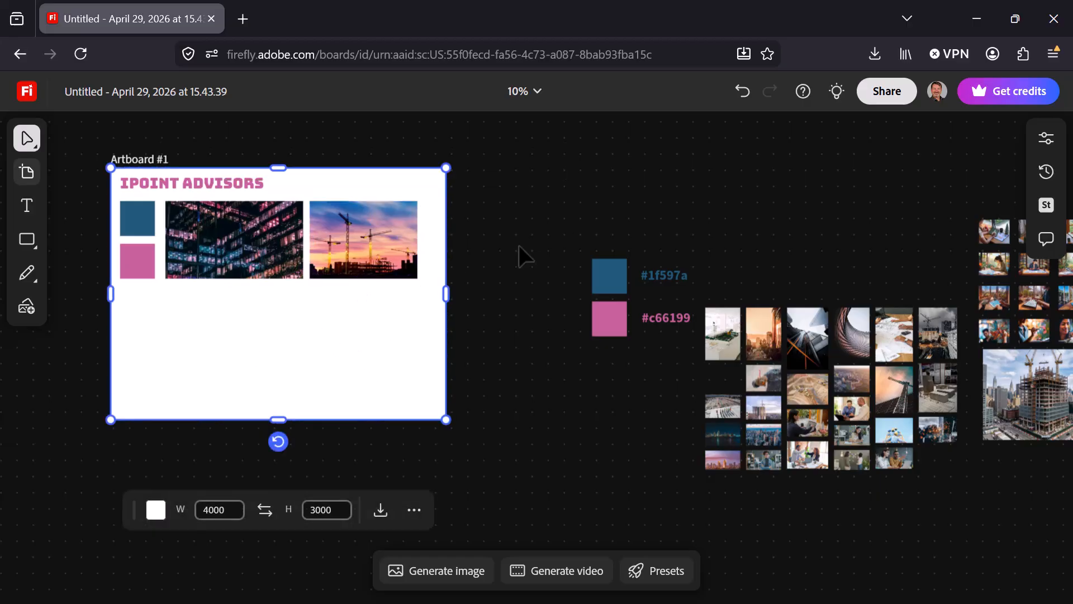
key(h)
drag(592, 395, 527, 434)
drag(585, 399, 585, 408)
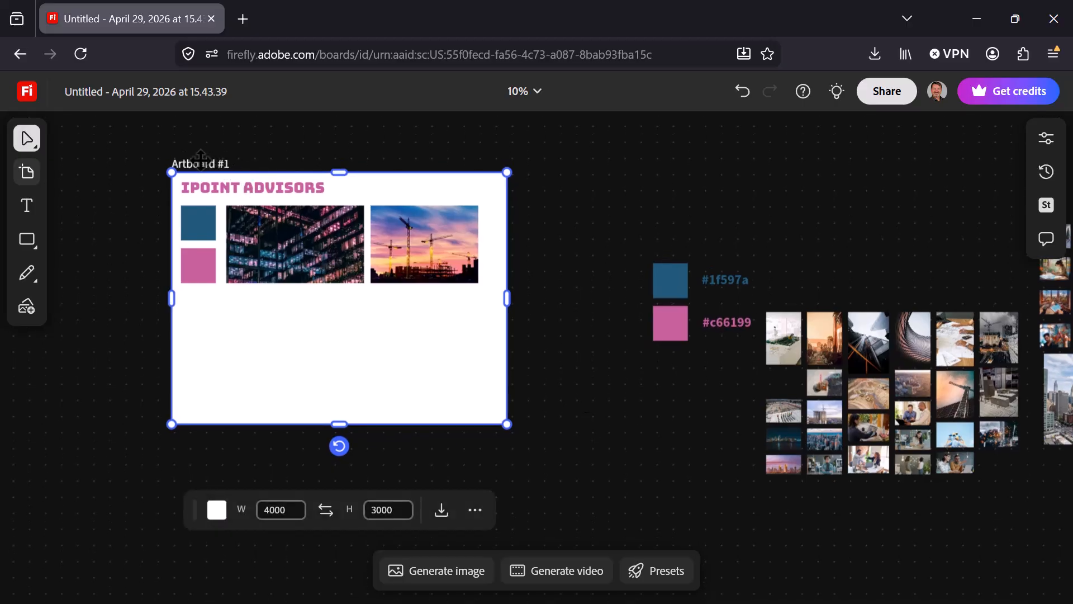
click(441, 511)
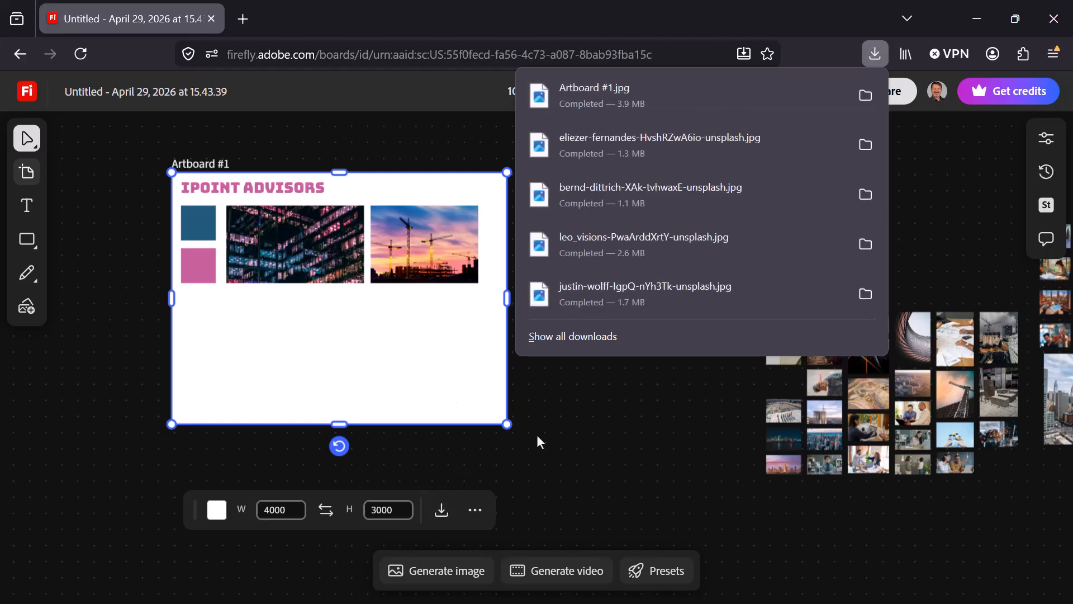
click(564, 414)
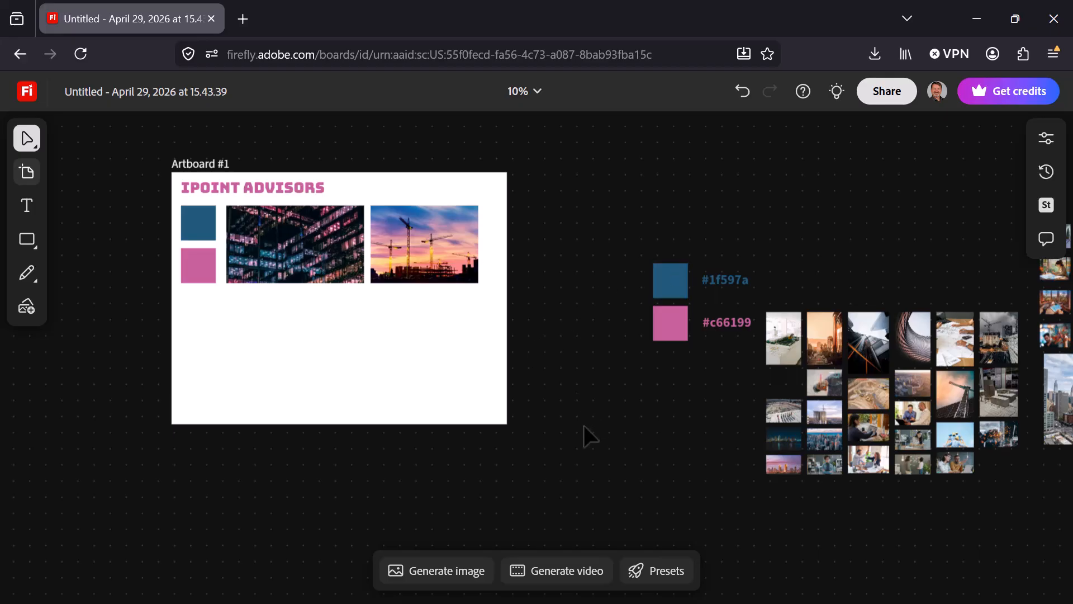
Move the pink skyline, sunset palm-lined street and two-men meeting images from the image grid into the artboard's empty lower area.
drag(615, 460, 498, 444)
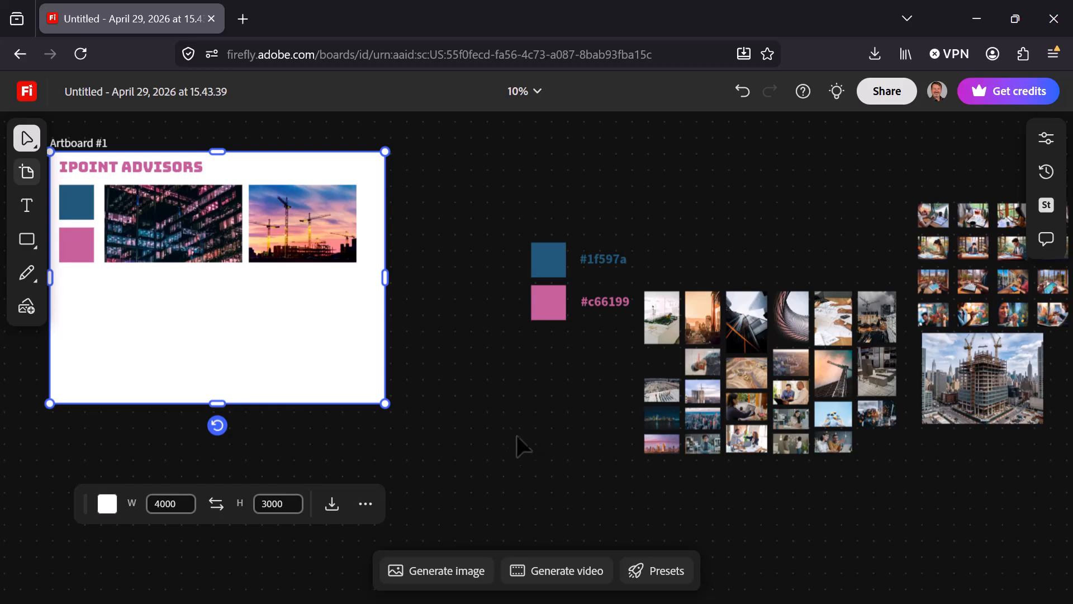
click(471, 390)
drag(669, 452, 165, 342)
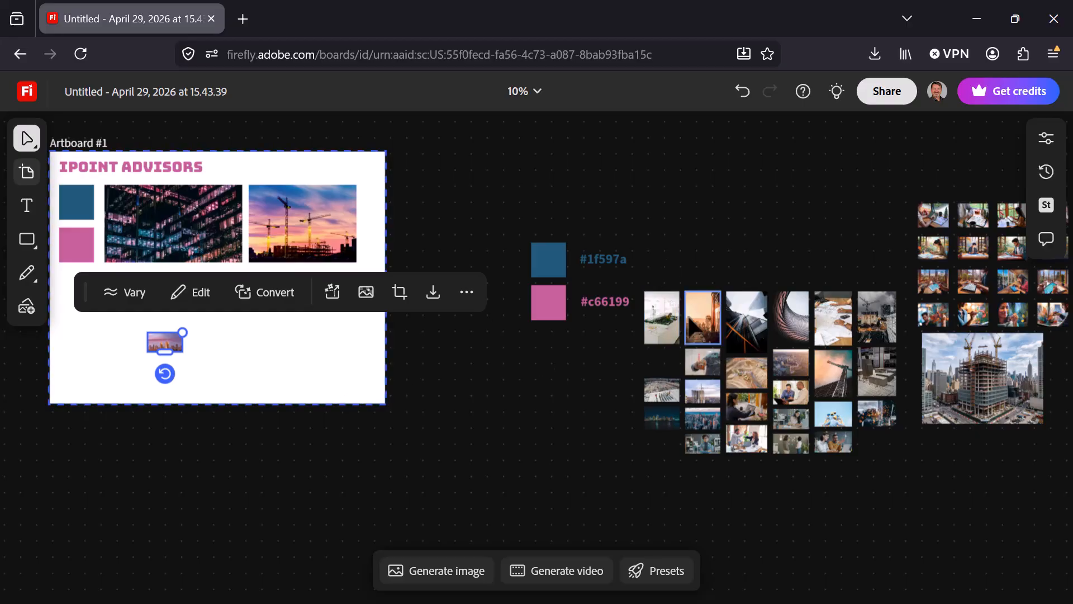
drag(701, 324, 278, 332)
click(799, 397)
drag(800, 402, 69, 167)
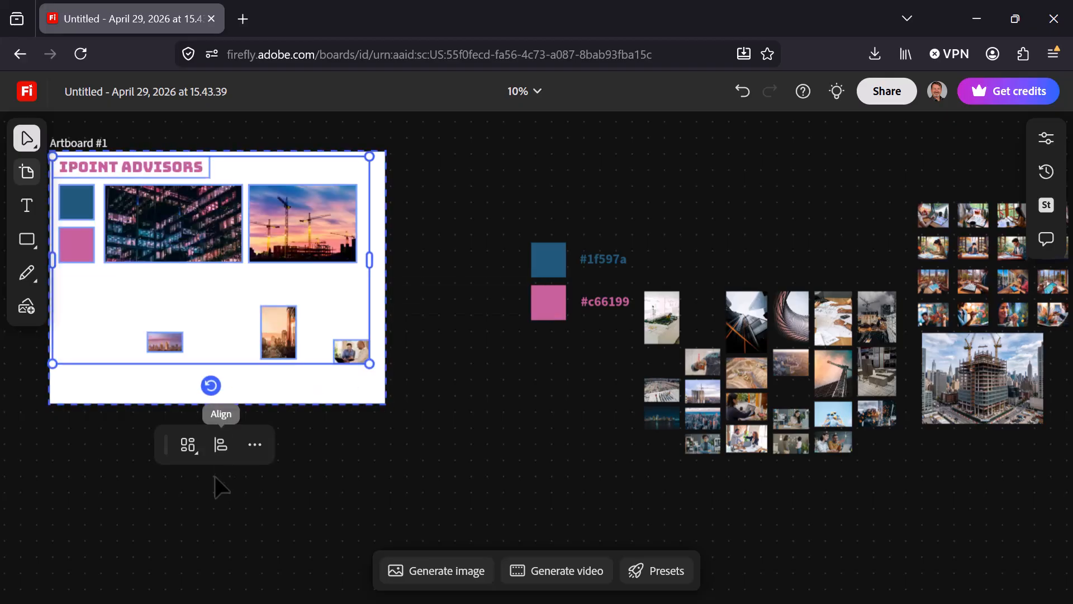
Try to arrange all of the artboard's content, including the title and color squares, as a mosaic.
click(189, 447)
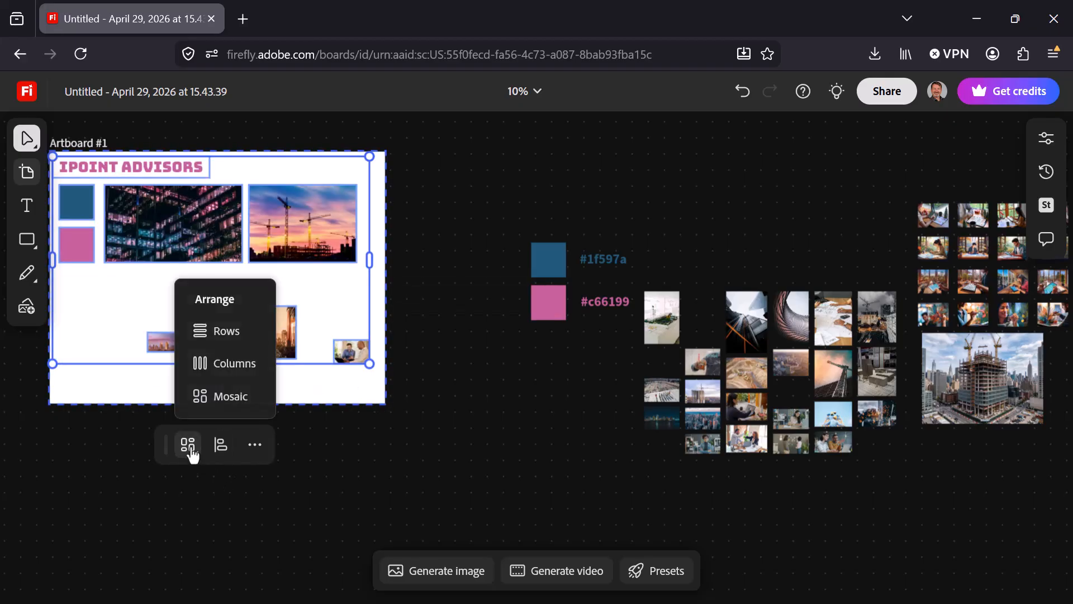
click(231, 397)
drag(312, 336, 364, 380)
key(ctrl+z)
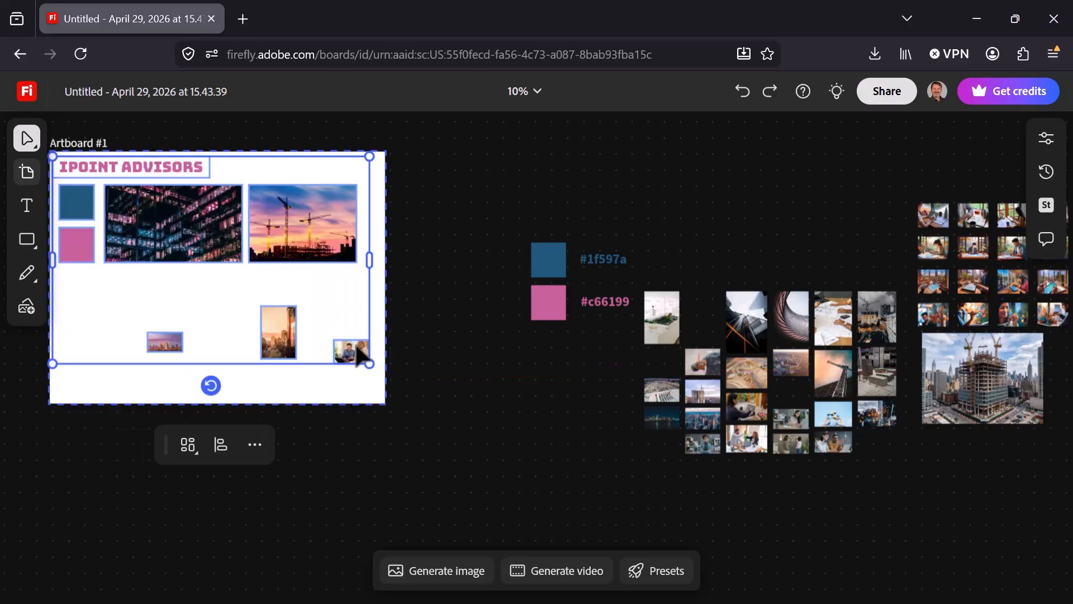
Arrange only the five images on the artboard in columns, leaving out the title and color squares.
click(435, 277)
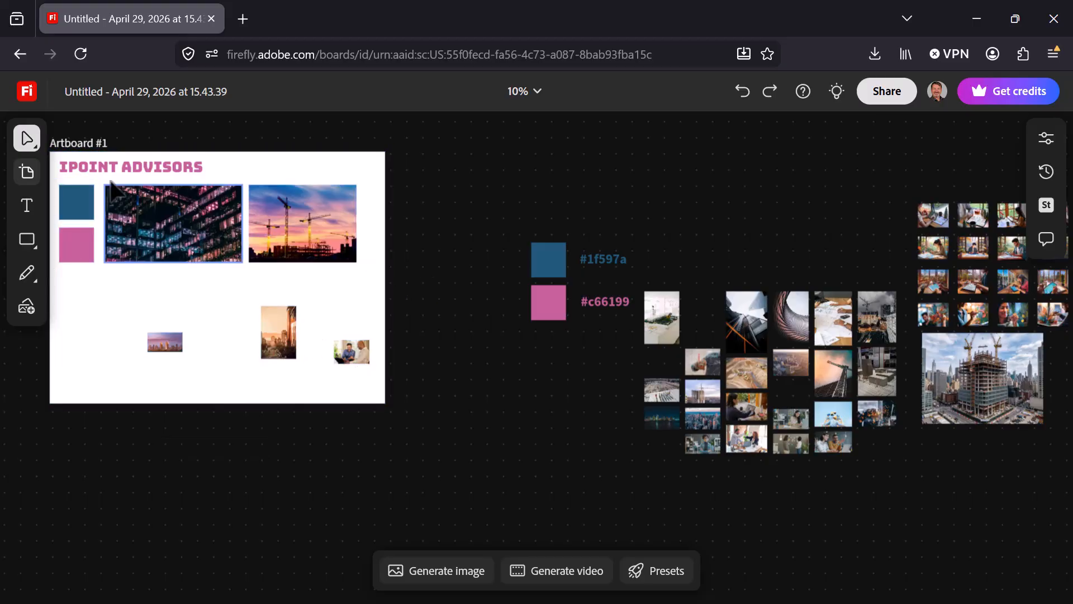
click(270, 311)
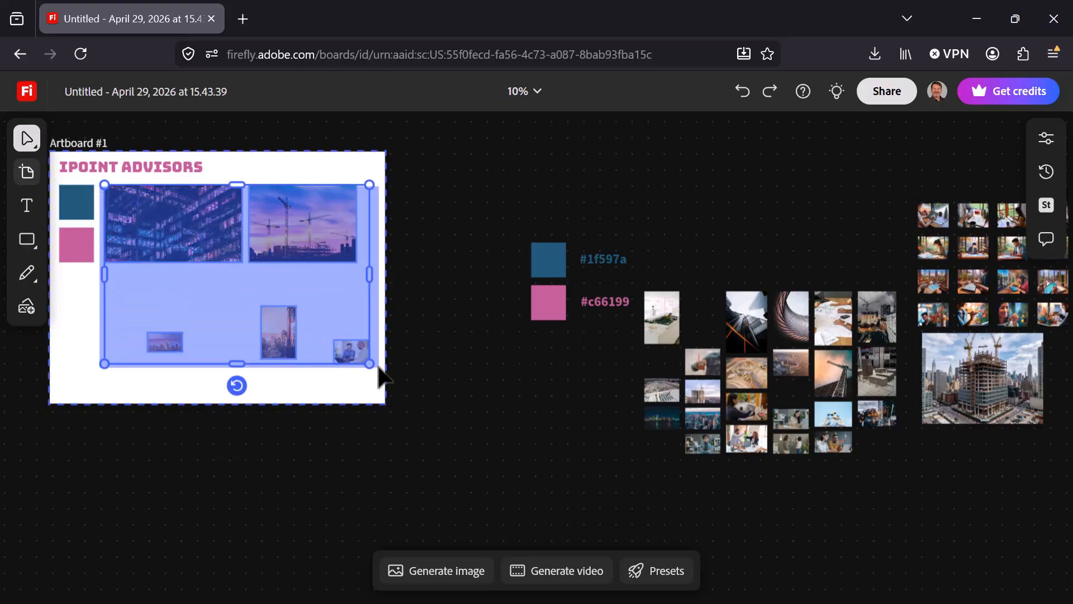
click(231, 447)
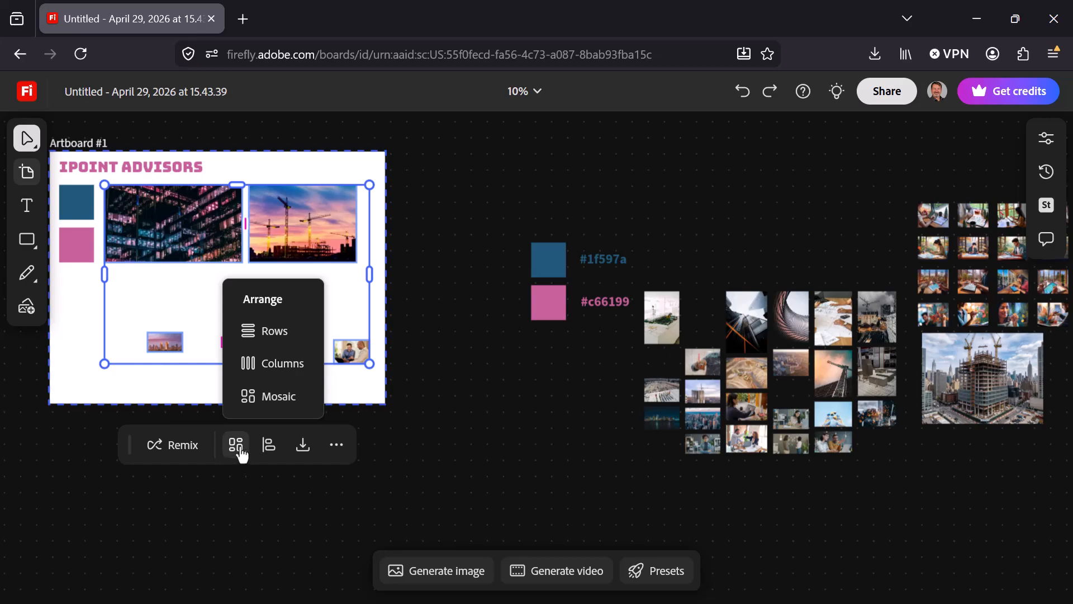
click(276, 364)
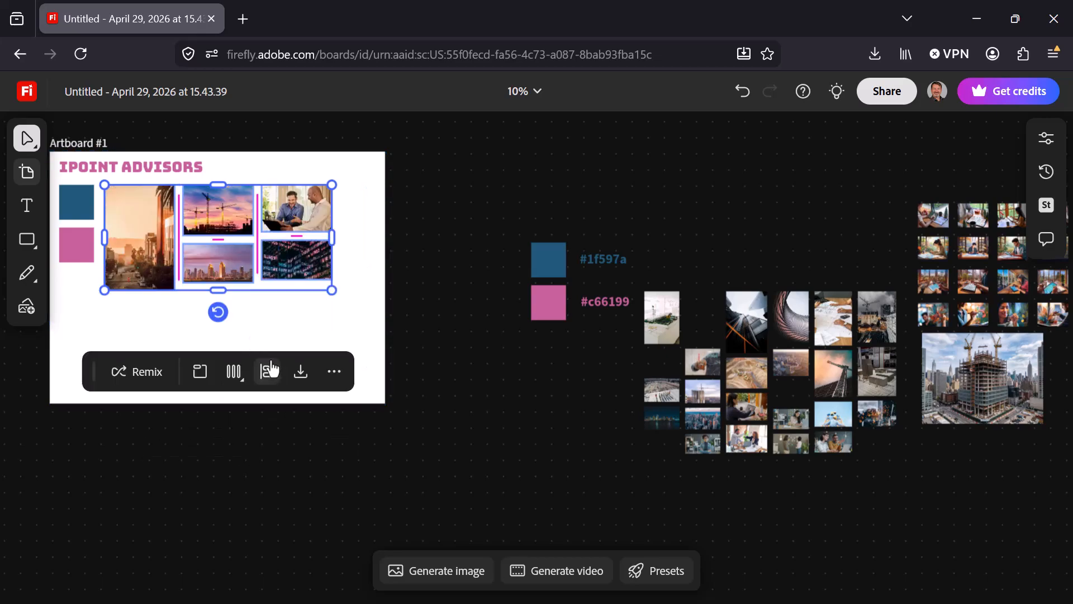
click(234, 373)
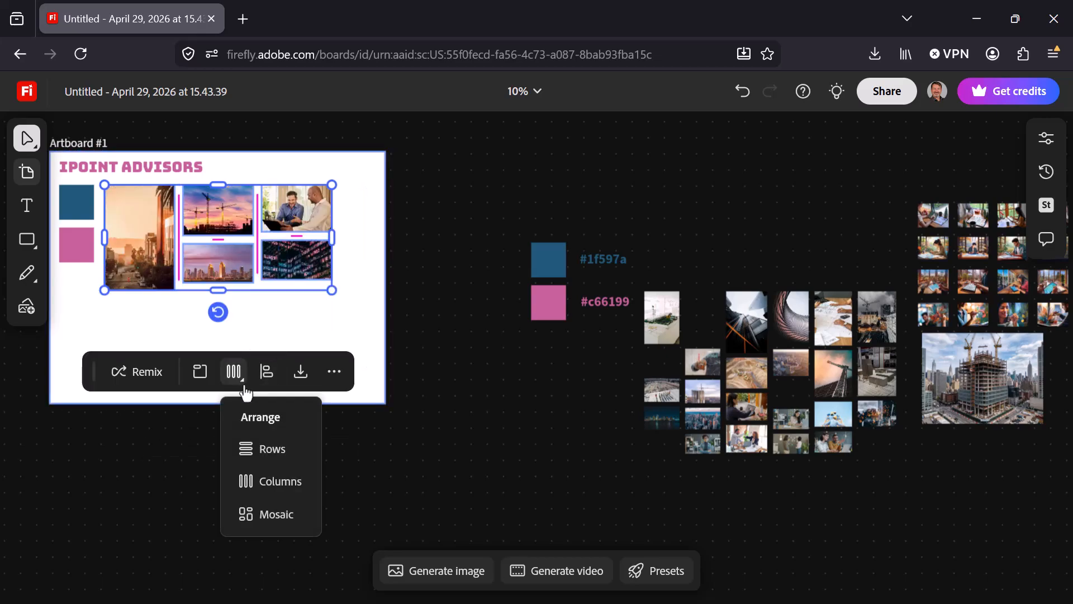
click(258, 473)
click(242, 380)
click(252, 475)
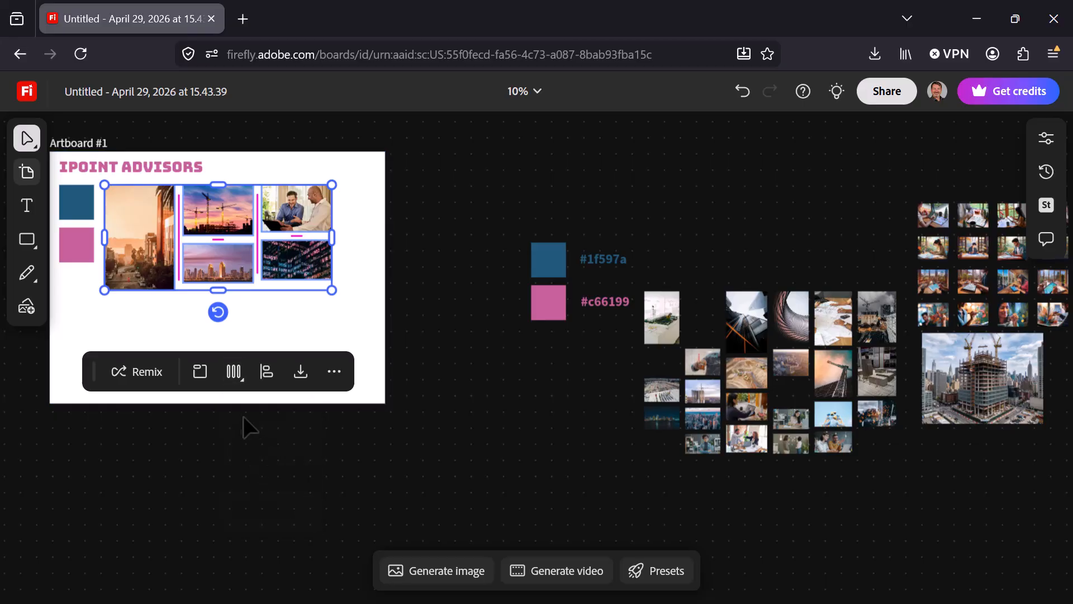
click(234, 371)
Enlarge the five-image column layout to nearly fill the artboard's width and shift it slightly closer to the color squares.
click(330, 291)
drag(331, 291, 342, 323)
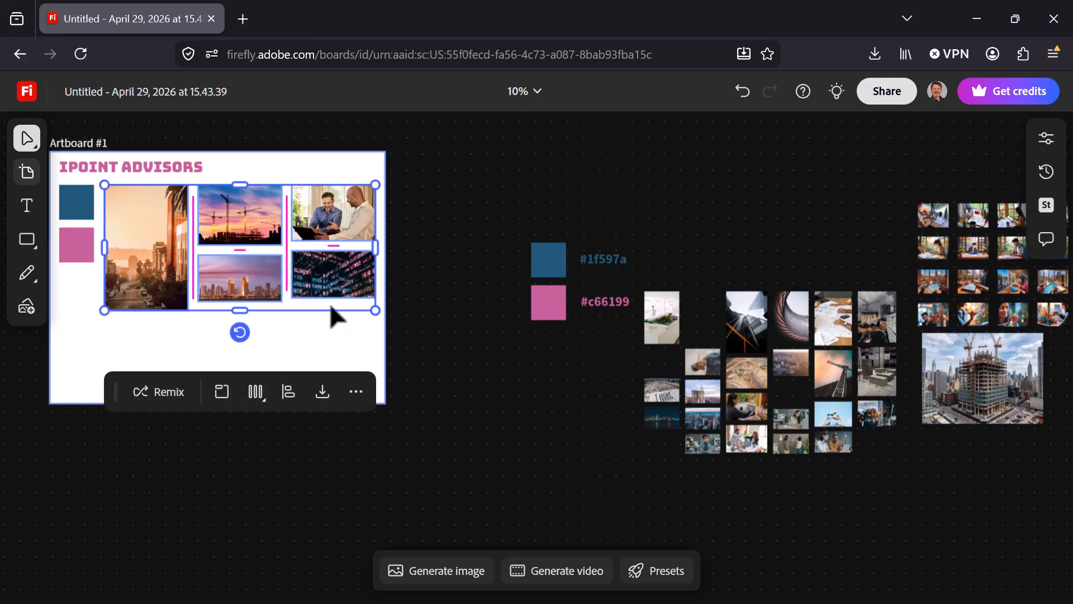
drag(295, 264, 289, 263)
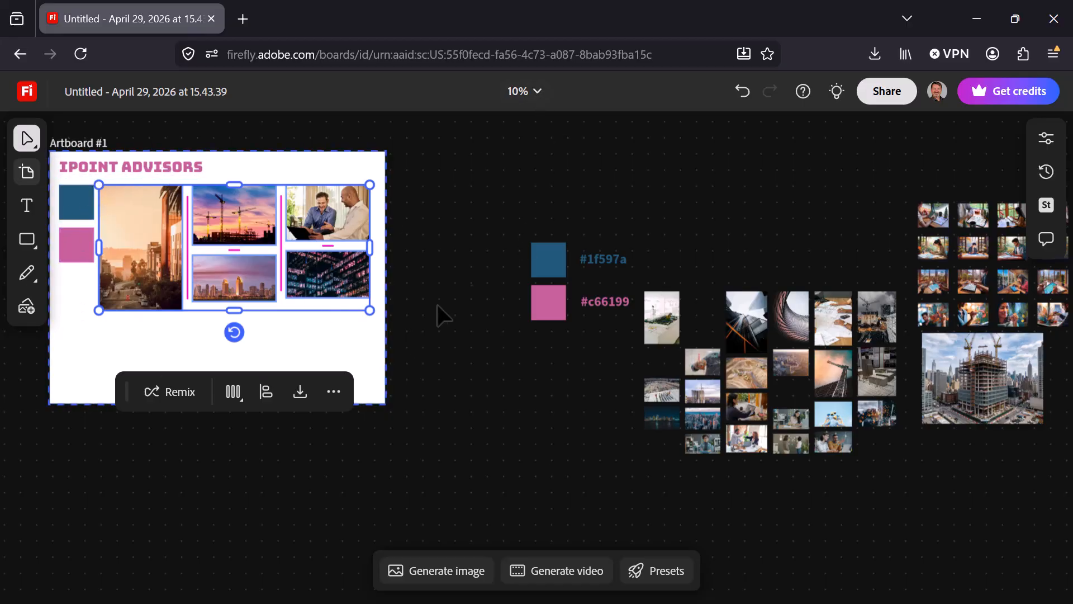
click(476, 405)
drag(370, 417, 332, 383)
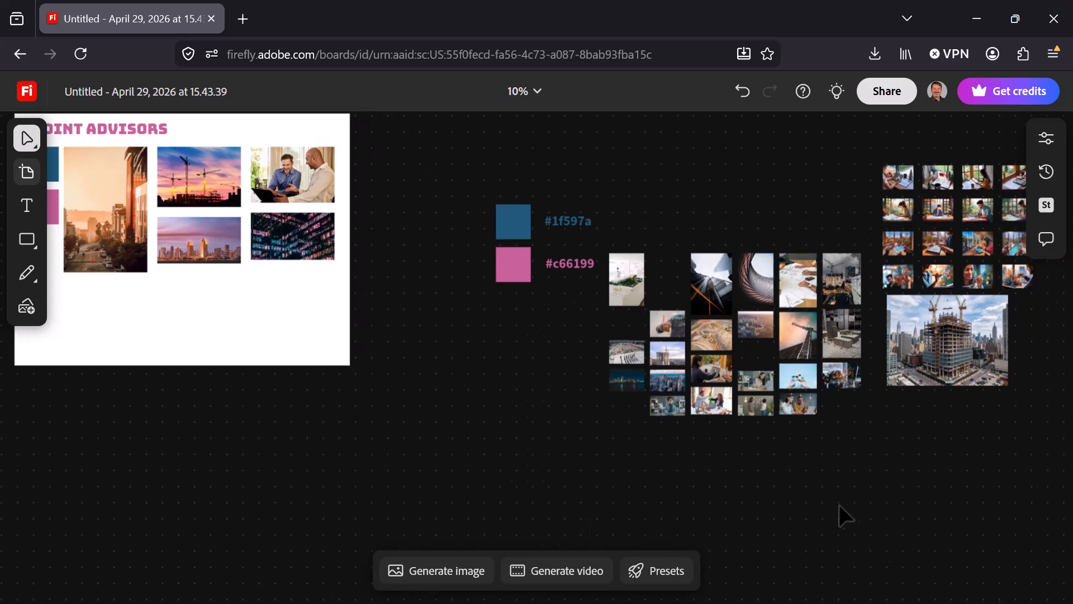
drag(879, 494, 952, 528)
key(v)
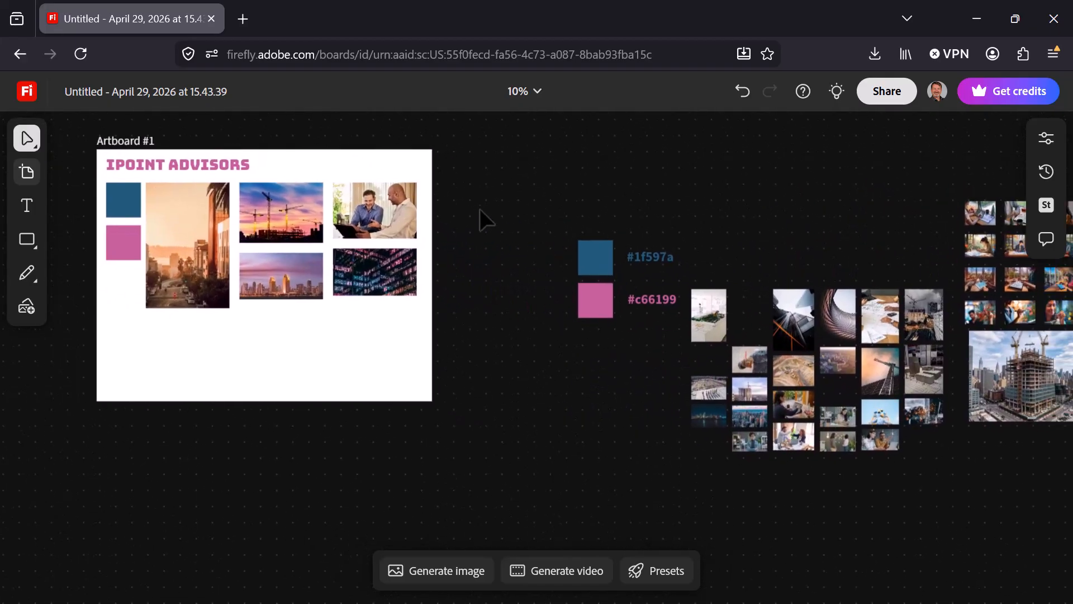